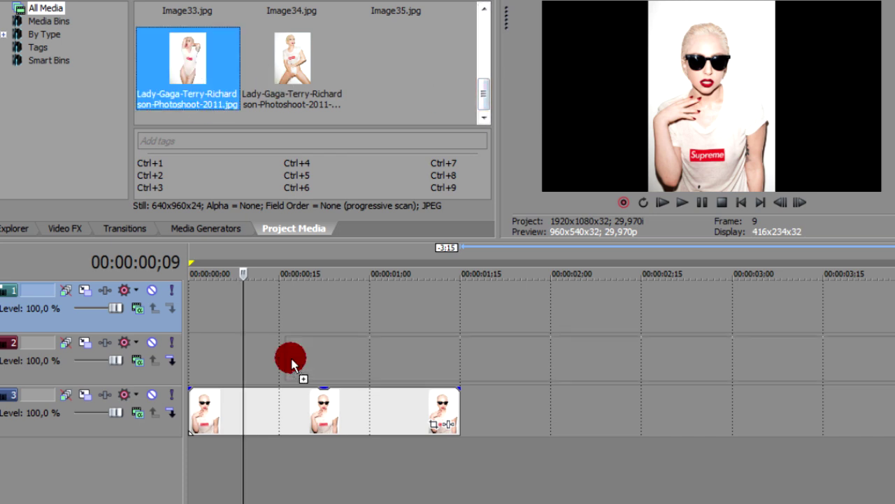
Add the remaining photo to track 1 and set its event crop to match the output aspect.
{"action": "left_click_drag", "start_coordinate": [292, 59], "coordinate": [524, 305]}
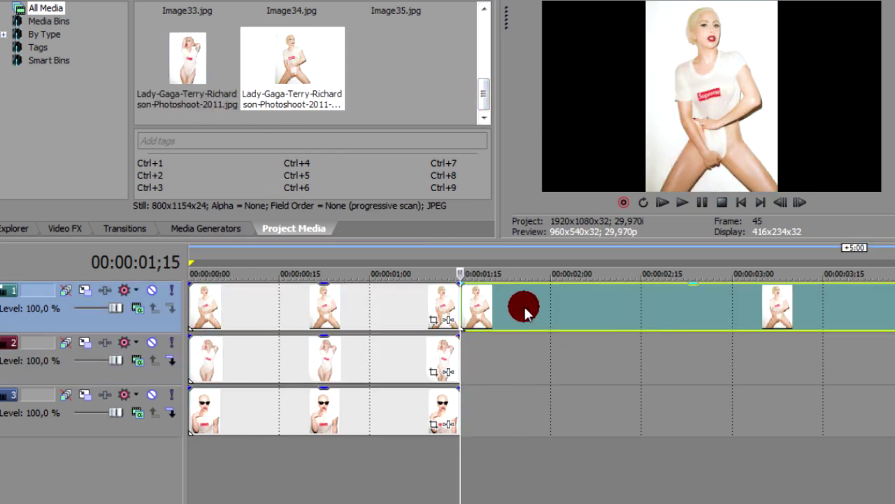
{"action": "left_click", "coordinate": [433, 319]}
{"action": "right_click", "coordinate": [453, 369]}
{"action": "left_click", "coordinate": [510, 440]}
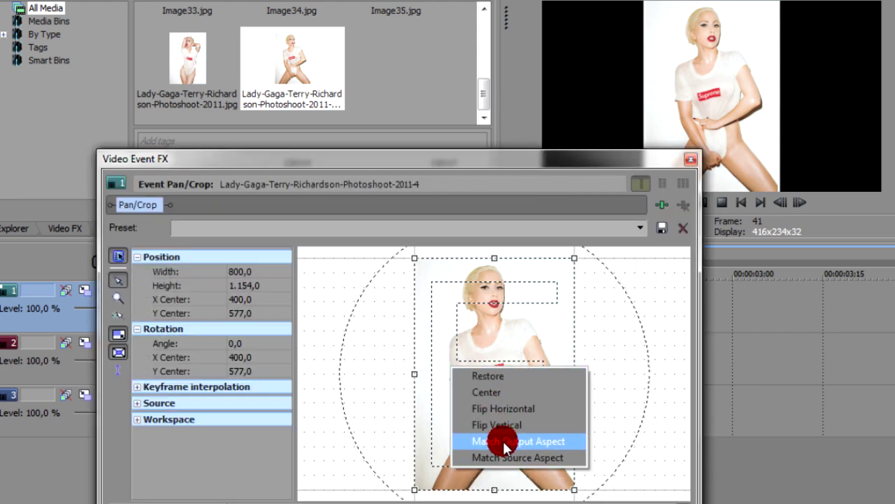
{"action": "left_click", "coordinate": [690, 158]}
Match the crop of the track 2 photo to the output aspect.
{"action": "left_click", "coordinate": [428, 374]}
{"action": "right_click", "coordinate": [518, 298]}
{"action": "left_click", "coordinate": [568, 371]}
{"action": "left_click", "coordinate": [691, 159]}
Match the crop of the track 3 photo to the output aspect.
{"action": "left_click", "coordinate": [429, 412]}
{"action": "right_click", "coordinate": [480, 341]}
{"action": "left_click", "coordinate": [536, 422]}
{"action": "left_click_drag", "start_coordinate": [456, 154], "coordinate": [417, 52]}
{"action": "left_click", "coordinate": [650, 57]}
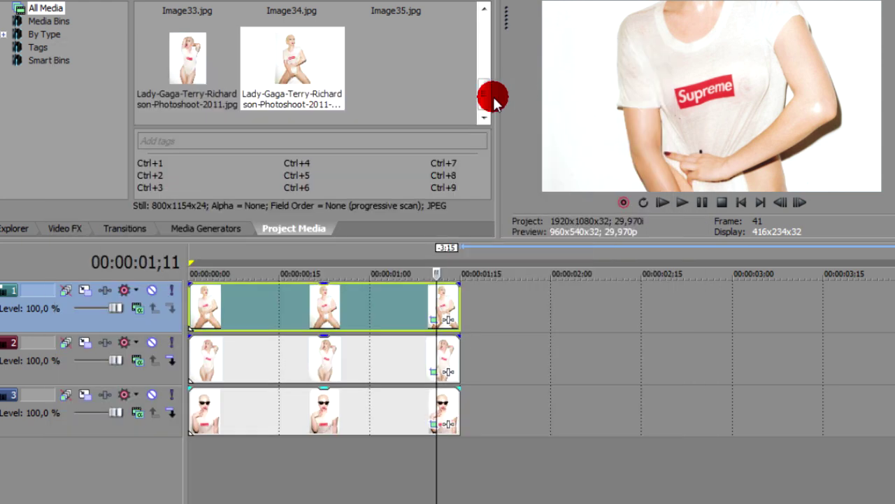
Apply the Cookie Cutter effect with the Square#1 preset to the track 1 photo.
{"action": "left_click", "coordinate": [64, 228]}
{"action": "scroll", "coordinate": [140, 185], "scroll_direction": "down", "scroll_amount": 1}
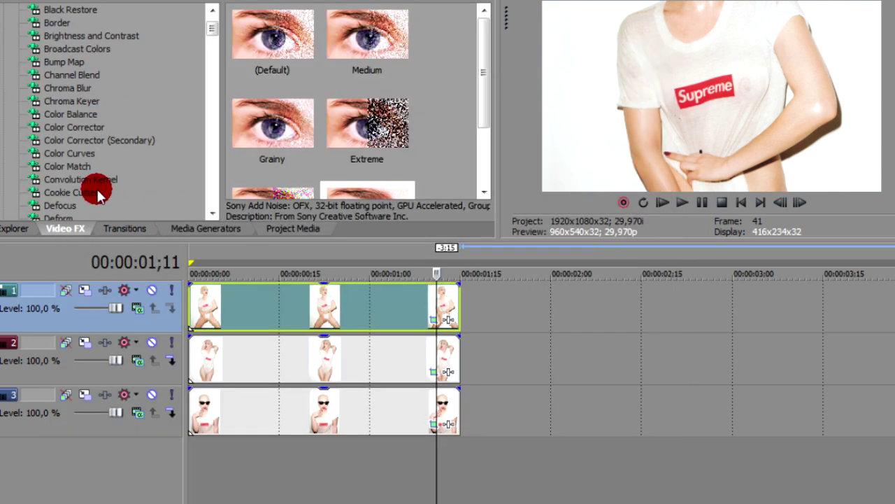
{"action": "left_click", "coordinate": [77, 192]}
{"action": "scroll", "coordinate": [472, 128], "scroll_direction": "down", "scroll_amount": 5}
{"action": "left_click_drag", "start_coordinate": [273, 124], "coordinate": [366, 298]}
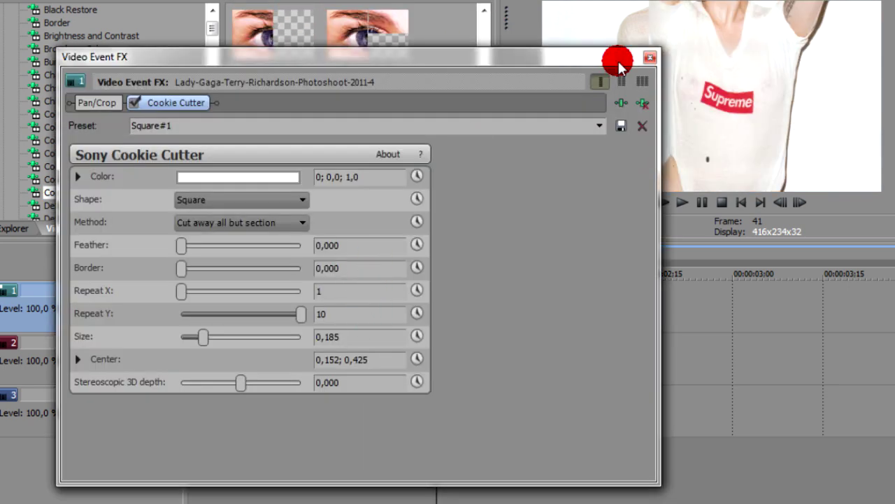
{"action": "left_click", "coordinate": [649, 57]}
Apply the Cookie Cutter preset Square#2 to the track 2 photo.
{"action": "left_click_drag", "start_coordinate": [367, 126], "coordinate": [425, 268]}
{"action": "left_click_drag", "start_coordinate": [385, 352], "coordinate": [386, 354]}
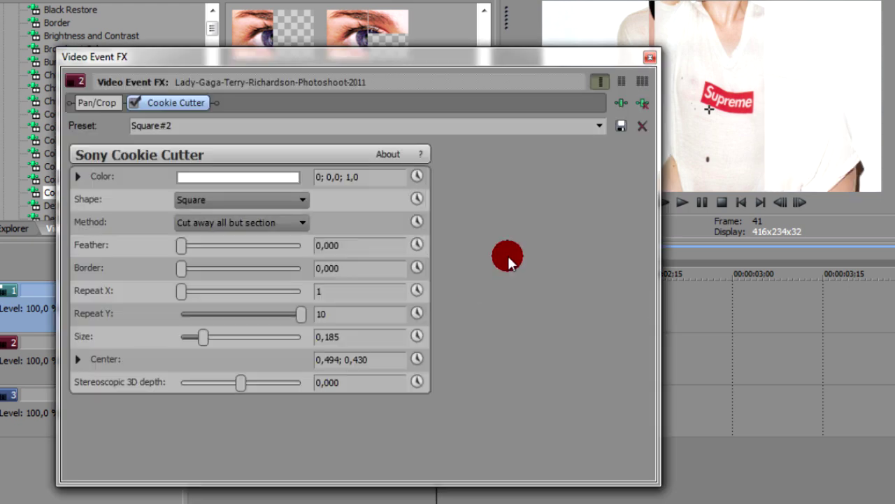
{"action": "left_click", "coordinate": [650, 57]}
Apply the Cookie Cutter preset Square#3 to the track 3 photo.
{"action": "left_click", "coordinate": [263, 196]}
{"action": "left_click_drag", "start_coordinate": [349, 400], "coordinate": [349, 403]}
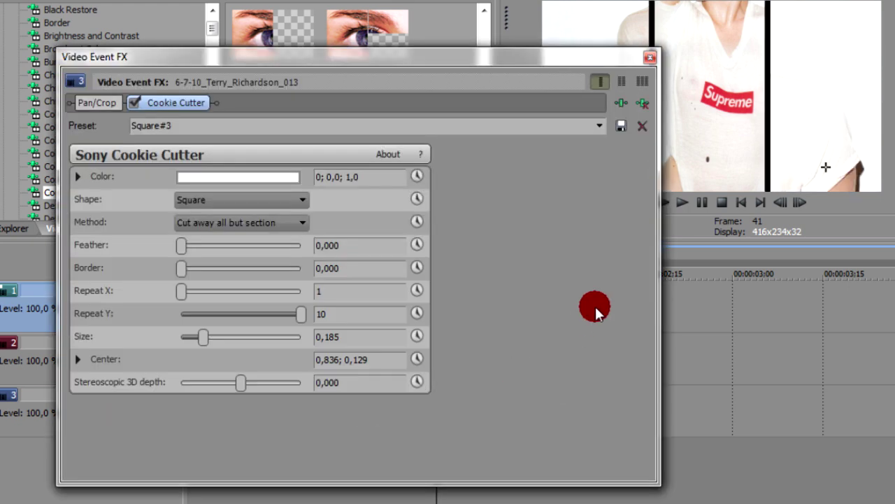
{"action": "left_click", "coordinate": [650, 57]}
Reframe the track 1 photo in Pan/Crop to about 1455 × 819, centred near X 901, Y 483, so the figure fits its strip.
{"action": "left_click", "coordinate": [425, 317]}
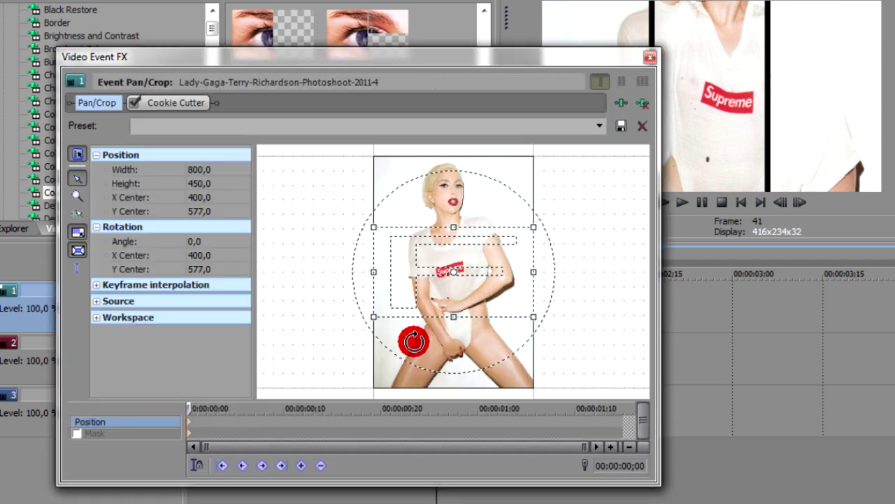
{"action": "left_click_drag", "start_coordinate": [403, 316], "coordinate": [401, 344]}
{"action": "left_click_drag", "start_coordinate": [435, 58], "coordinate": [435, 124]}
{"action": "left_click_drag", "start_coordinate": [451, 328], "coordinate": [534, 301]}
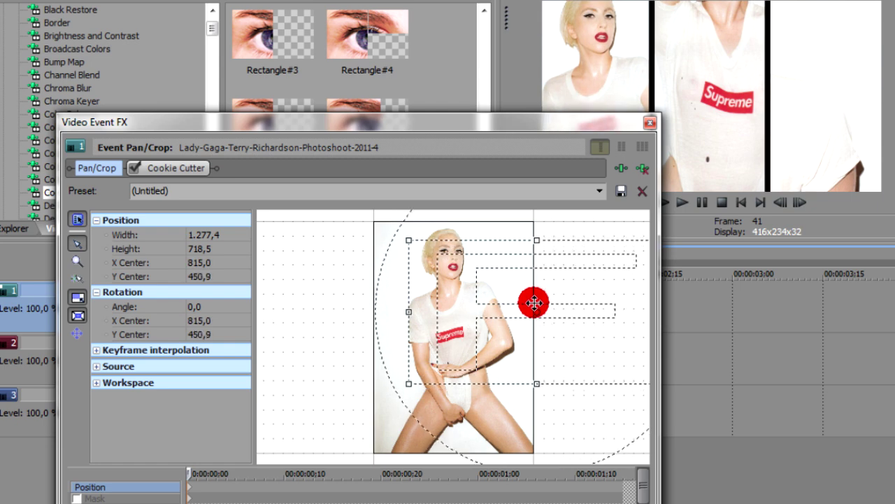
{"action": "left_click_drag", "start_coordinate": [656, 289], "coordinate": [457, 297]}
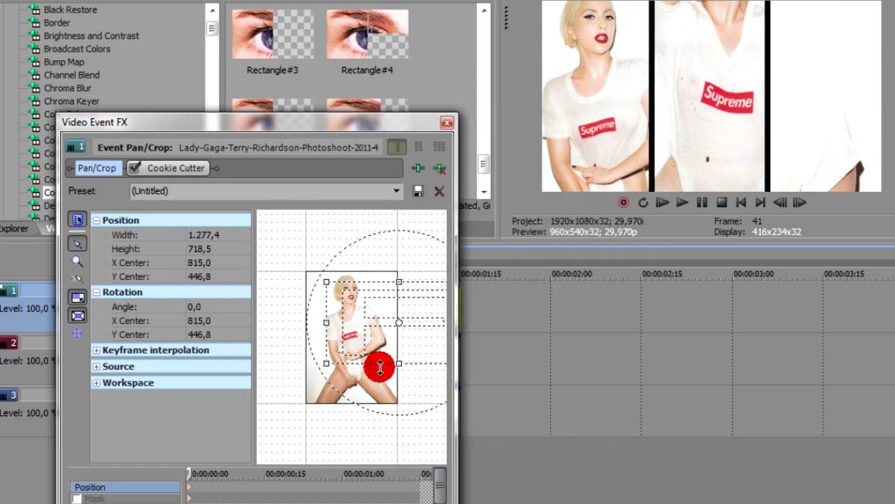
{"action": "left_click_drag", "start_coordinate": [378, 366], "coordinate": [390, 359]}
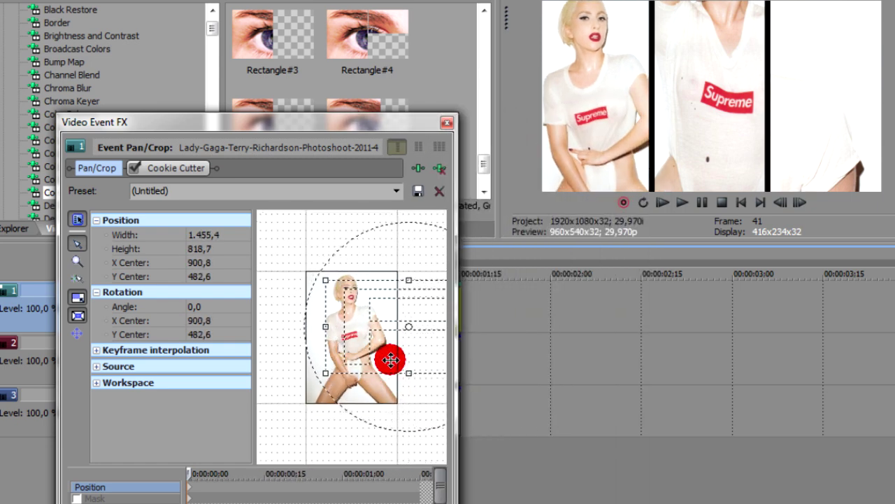
{"action": "left_click", "coordinate": [447, 121]}
Reframe the track 2 photo in Pan/Crop to about 1219 × 686, centred near X 439, Y 447.
{"action": "left_click", "coordinate": [427, 346]}
{"action": "mouse_move", "coordinate": [352, 370]}
{"action": "left_mouse_down"}
{"action": "mouse_move", "coordinate": [360, 326]}
{"action": "mouse_move", "coordinate": [355, 375]}
{"action": "mouse_move", "coordinate": [362, 347]}
{"action": "mouse_move", "coordinate": [360, 357]}
{"action": "left_mouse_up"}
{"action": "left_click", "coordinate": [446, 122]}
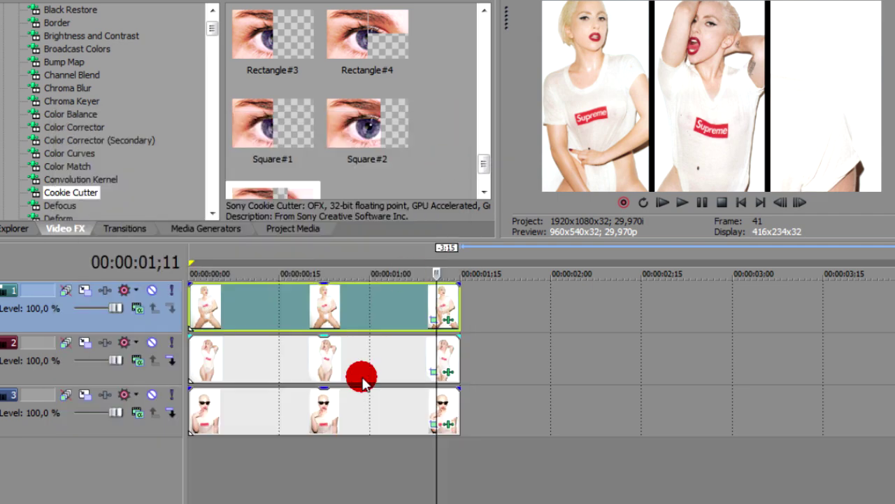
Reframe the track 3 photo in Pan/Crop to about 1374 × 773, with its X centre near -120.
{"action": "left_click", "coordinate": [433, 427]}
{"action": "left_click_drag", "start_coordinate": [369, 384], "coordinate": [307, 415]}
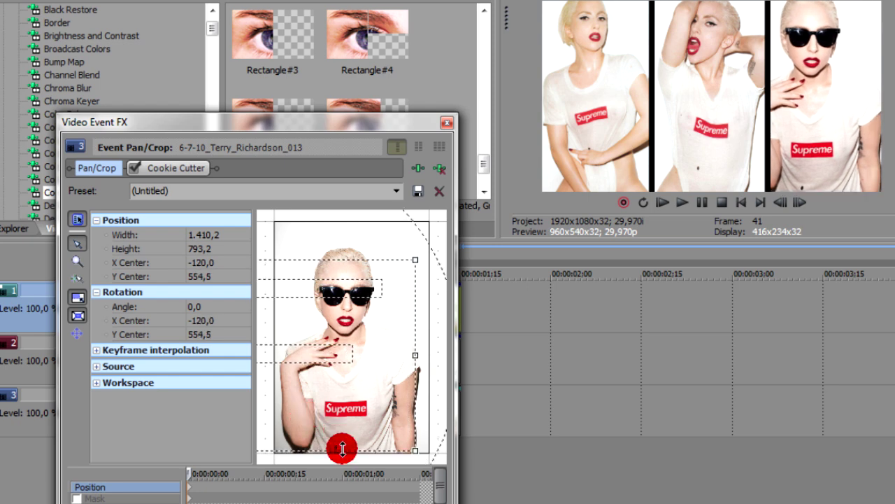
{"action": "left_click_drag", "start_coordinate": [342, 449], "coordinate": [342, 446]}
{"action": "left_click", "coordinate": [447, 123]}
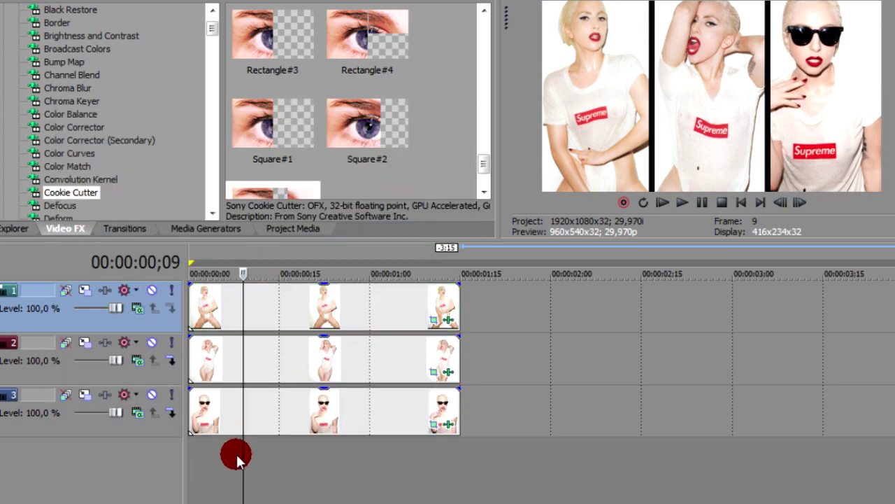
Add fade-ins about 9 frames long to all three photos and shift the track 2 photo about 2 frames later.
{"action": "scroll", "coordinate": [236, 448], "scroll_direction": "up", "scroll_amount": 2}
{"action": "left_click_drag", "start_coordinate": [194, 283], "coordinate": [267, 326]}
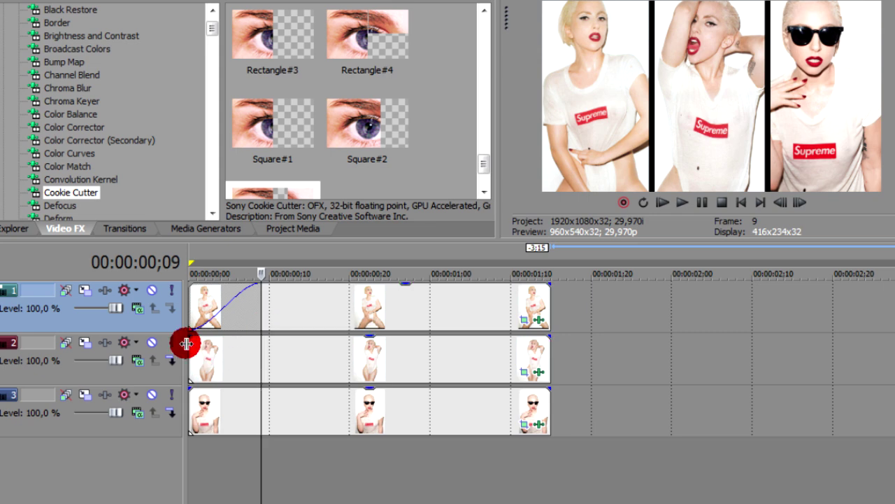
{"action": "left_click", "coordinate": [256, 370]}
{"action": "left_click_drag", "start_coordinate": [194, 339], "coordinate": [261, 337]}
{"action": "left_click_drag", "start_coordinate": [189, 390], "coordinate": [259, 422]}
{"action": "left_click_drag", "start_coordinate": [292, 364], "coordinate": [309, 362]}
Trim the ends of all three photo events to about 00:00:00;23.
{"action": "left_click", "coordinate": [548, 312]}
{"action": "left_click_drag", "start_coordinate": [548, 312], "coordinate": [373, 312]}
{"action": "left_click_drag", "start_coordinate": [559, 359], "coordinate": [373, 361]}
{"action": "left_click_drag", "start_coordinate": [536, 413], "coordinate": [373, 412]}
Apply the NewBlue MB Roll transition with the Push Down preset to the track 1 photo's fade-in.
{"action": "left_click", "coordinate": [230, 310]}
{"action": "left_click", "coordinate": [146, 261]}
{"action": "left_click", "coordinate": [126, 228]}
{"action": "left_click_drag", "start_coordinate": [176, 21], "coordinate": [176, 117]}
{"action": "left_click", "coordinate": [91, 88]}
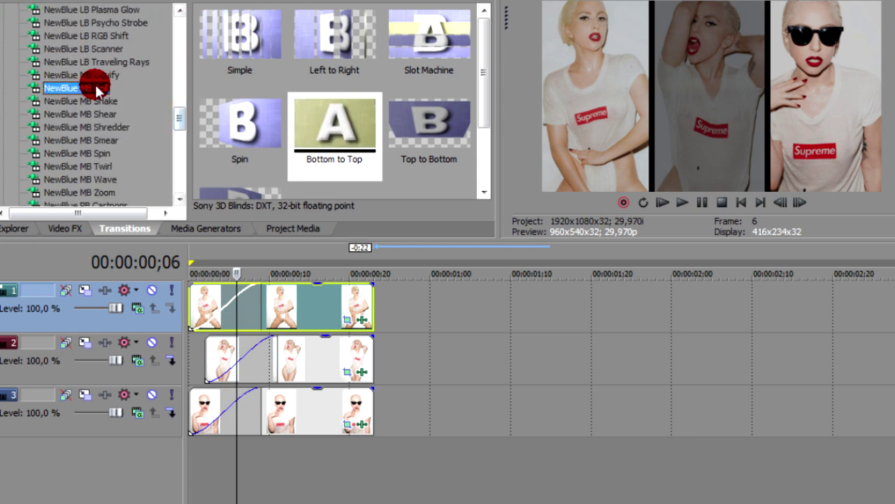
{"action": "left_click_drag", "start_coordinate": [483, 67], "coordinate": [480, 110]}
{"action": "left_click", "coordinate": [320, 117]}
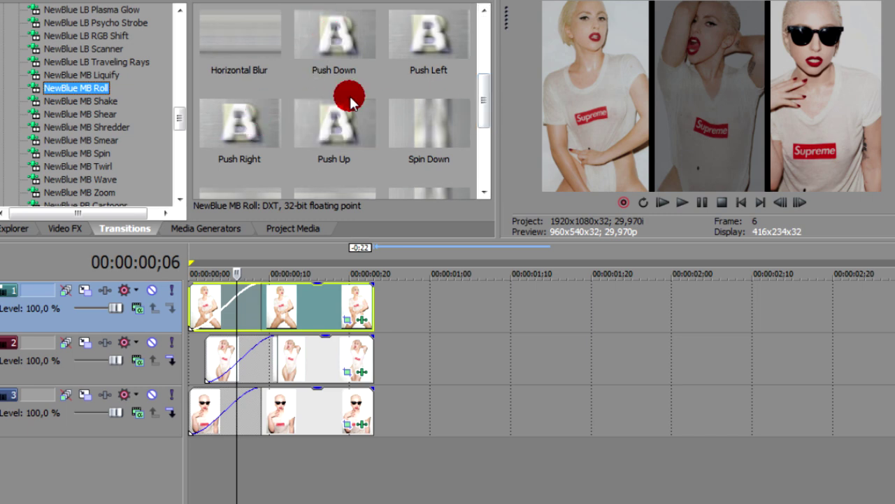
{"action": "left_click_drag", "start_coordinate": [338, 59], "coordinate": [247, 309]}
{"action": "left_click", "coordinate": [447, 123]}
Apply the NewBlue MB Roll presets Push Down to the track 3 fade-in and Push Up to the track 2 fade-in.
{"action": "left_click_drag", "start_coordinate": [339, 69], "coordinate": [221, 410]}
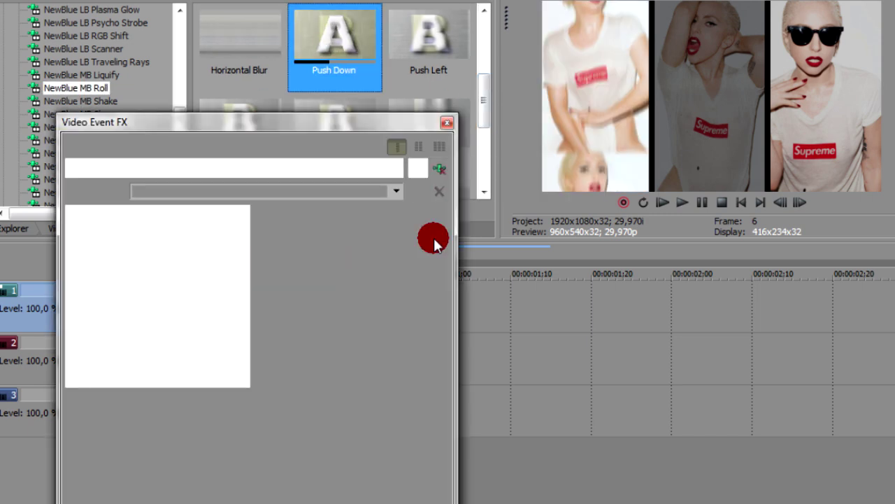
{"action": "left_click", "coordinate": [446, 123]}
{"action": "left_click_drag", "start_coordinate": [301, 151], "coordinate": [280, 336]}
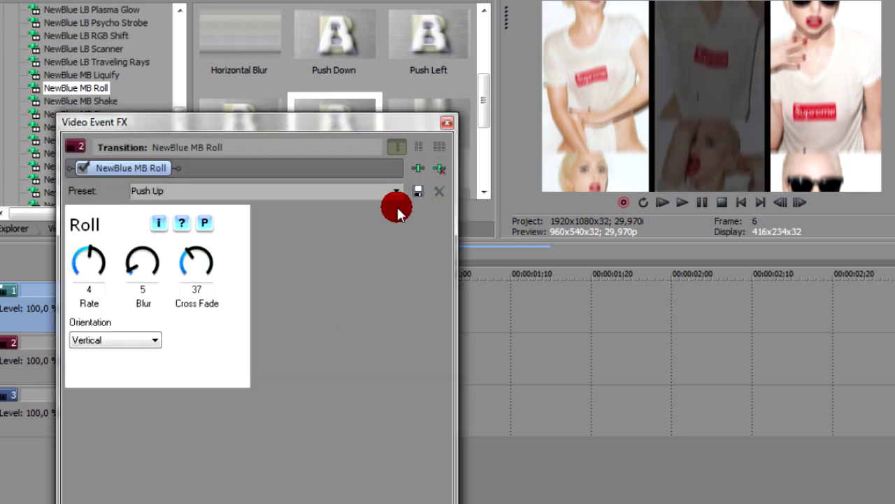
{"action": "left_click", "coordinate": [445, 126]}
Add a Pan/Crop keyframe with Y Center about 491 to the track 1 photo and move it to the event's end.
{"action": "left_click", "coordinate": [317, 316]}
{"action": "left_click", "coordinate": [349, 316]}
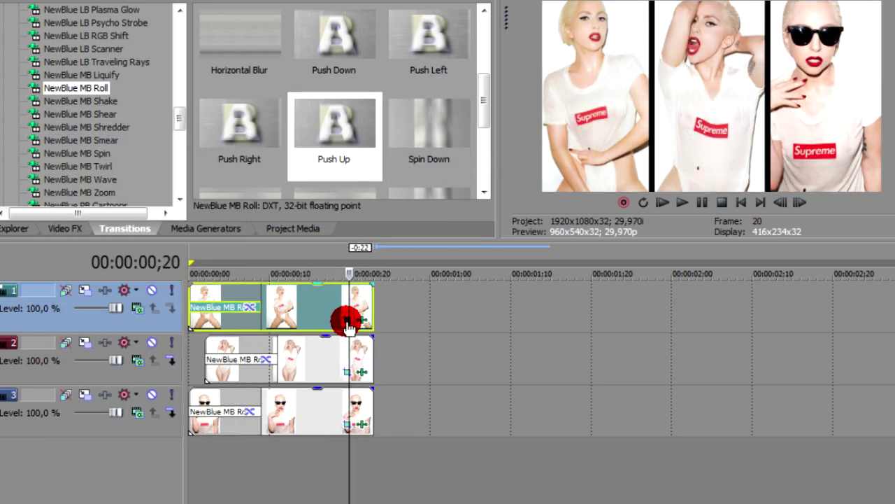
{"action": "left_click", "coordinate": [349, 320]}
{"action": "left_click_drag", "start_coordinate": [371, 295], "coordinate": [371, 298]}
{"action": "left_click_drag", "start_coordinate": [349, 486], "coordinate": [440, 477]}
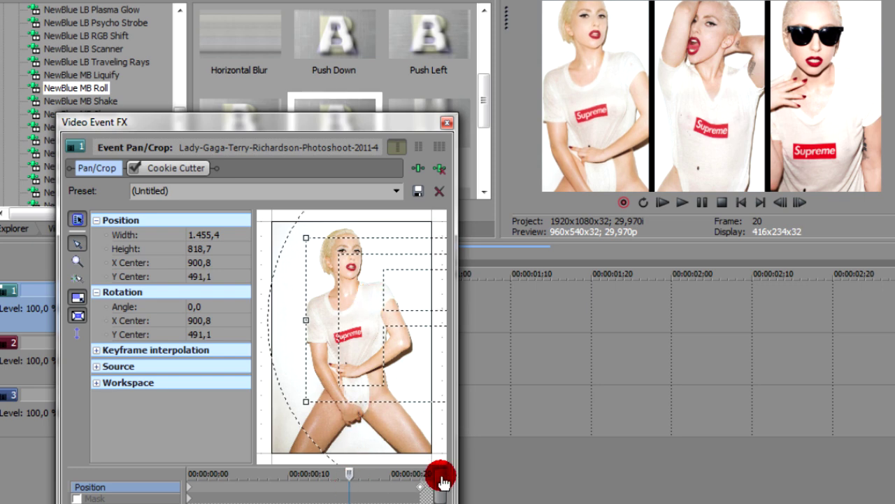
{"action": "left_click", "coordinate": [446, 124]}
Add a Pan/Crop keyframe with Y Center about 436 at the end of the track 2 photo.
{"action": "left_click", "coordinate": [345, 373]}
{"action": "left_click", "coordinate": [356, 484]}
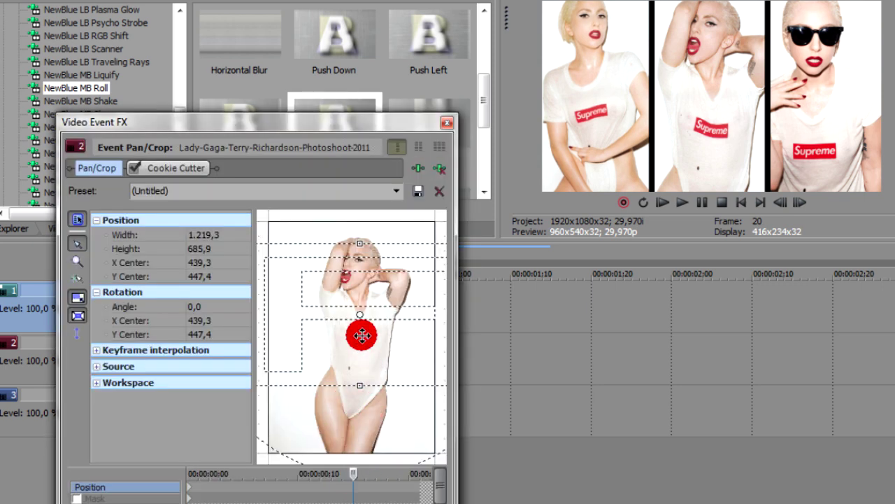
{"action": "left_click_drag", "start_coordinate": [362, 335], "coordinate": [360, 332]}
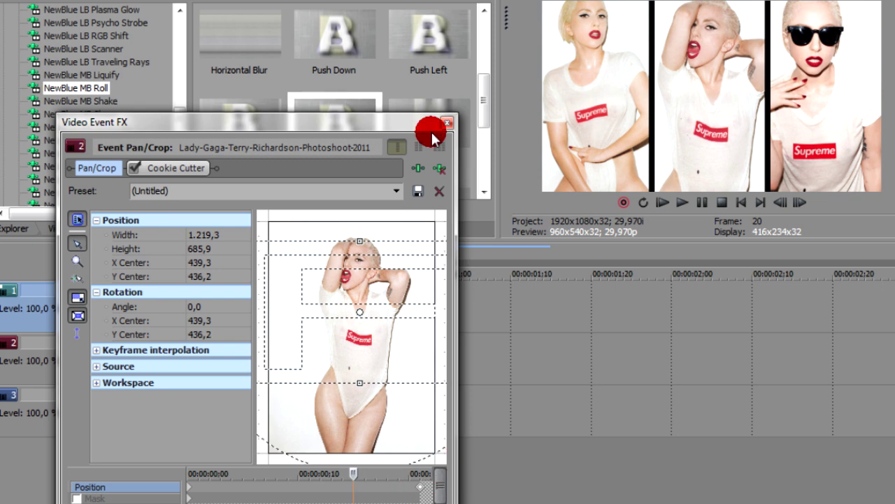
{"action": "left_click", "coordinate": [446, 123]}
Add a Pan/Crop keyframe with Y Center about 563 at the end of the track 3 photo.
{"action": "left_click", "coordinate": [345, 424]}
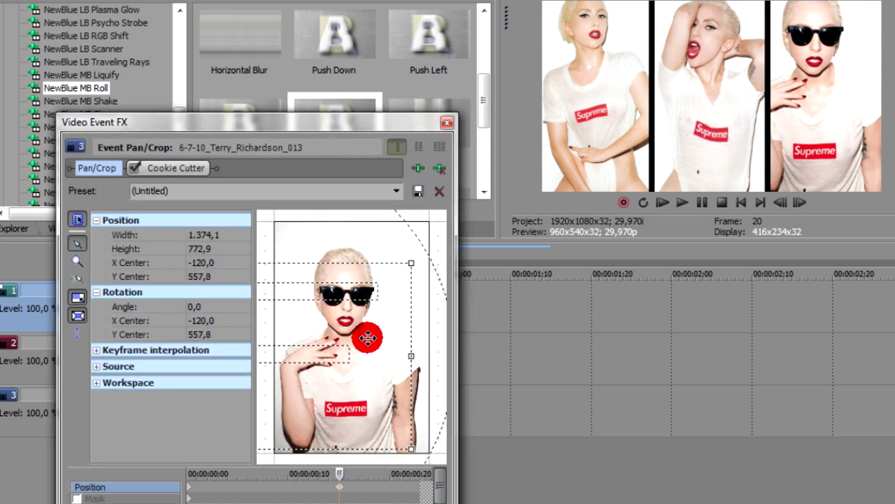
{"action": "left_click_drag", "start_coordinate": [368, 337], "coordinate": [364, 401]}
{"action": "left_click", "coordinate": [401, 143]}
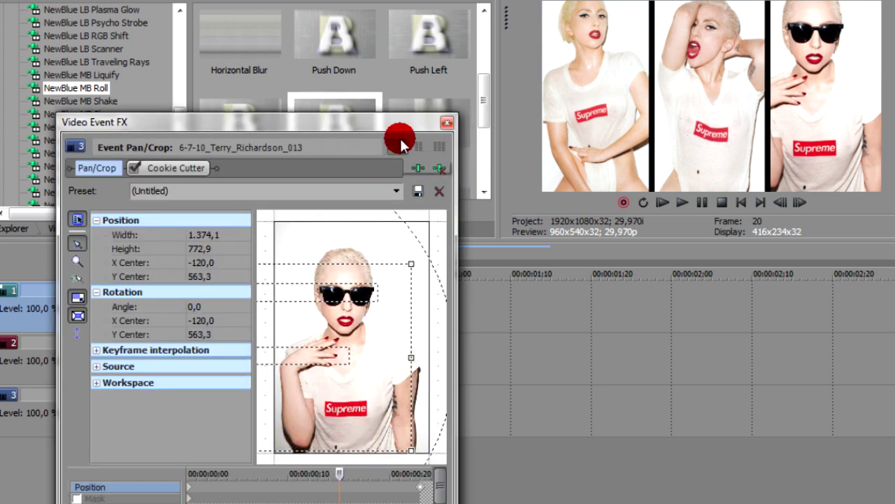
{"action": "left_click", "coordinate": [444, 127]}
Save a snapshot of the preview at 00:00:00;22 as Image36.jpg in the Slike folder.
{"action": "left_click_drag", "start_coordinate": [353, 463], "coordinate": [367, 468]}
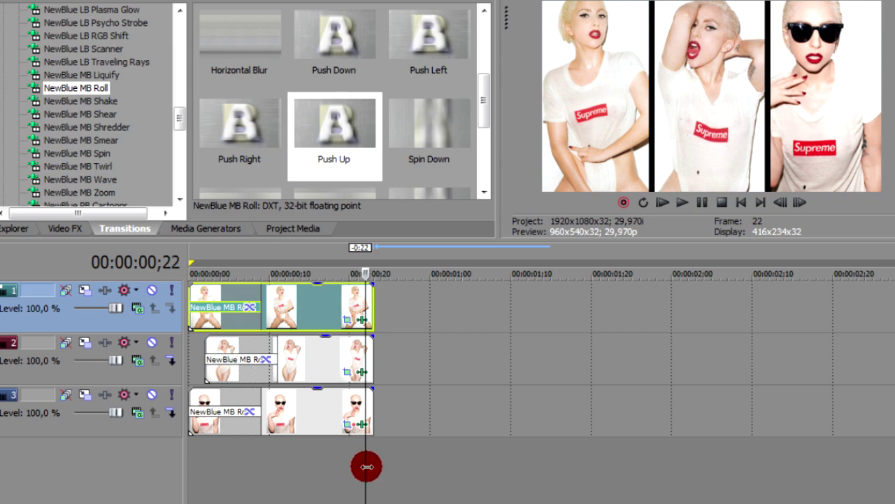
{"action": "left_click", "coordinate": [762, 1]}
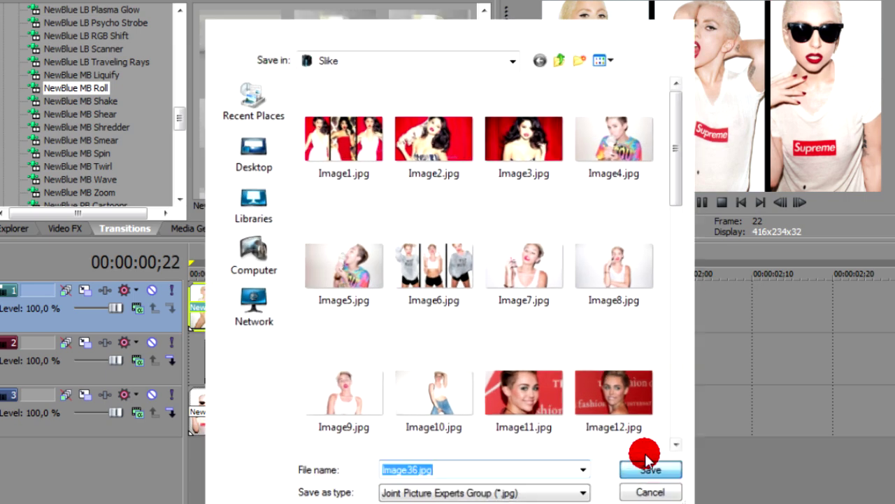
{"action": "left_click", "coordinate": [651, 461]}
Place Image36.jpg on a new video track above the photos, starting where the three photo events end.
{"action": "left_click_drag", "start_coordinate": [209, 82], "coordinate": [404, 305]}
{"action": "right_click", "coordinate": [406, 492]}
{"action": "left_click", "coordinate": [437, 503]}
{"action": "left_click_drag", "start_coordinate": [418, 359], "coordinate": [426, 316]}
Trim the end of the Image36.jpg event to 00:00:01;15.
{"action": "left_click", "coordinate": [461, 316]}
{"action": "right_click", "coordinate": [472, 310]}
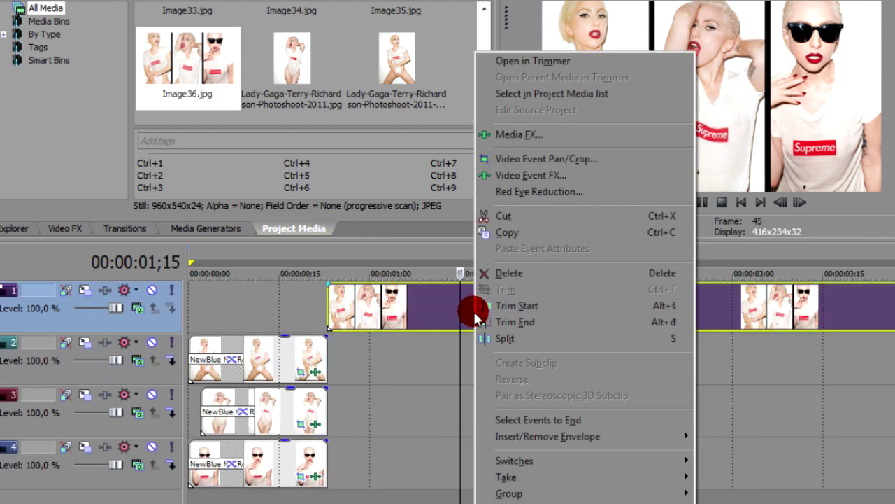
{"action": "left_click", "coordinate": [483, 319]}
{"action": "left_click", "coordinate": [414, 304]}
Open Track Motion for the Image36.jpg track and create a position keyframe at 00:00:00;23.
{"action": "scroll", "coordinate": [364, 305], "scroll_direction": "up", "scroll_amount": 2}
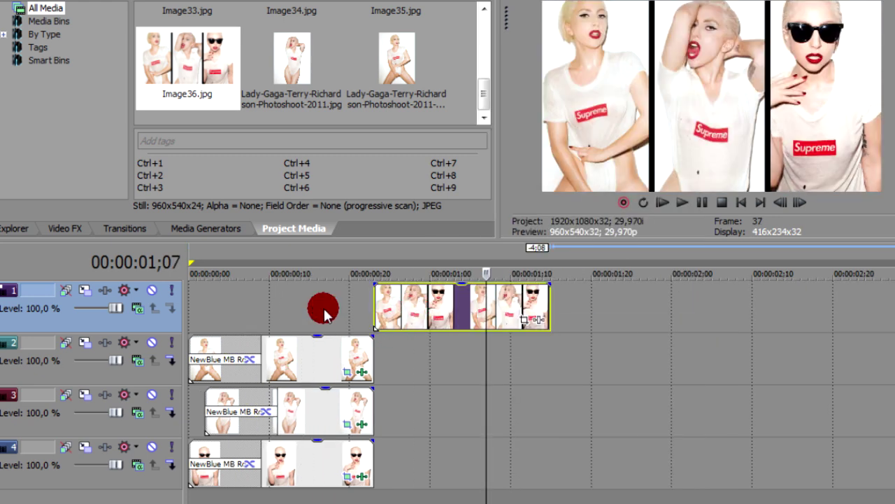
{"action": "left_click", "coordinate": [403, 308]}
{"action": "left_click", "coordinate": [137, 308]}
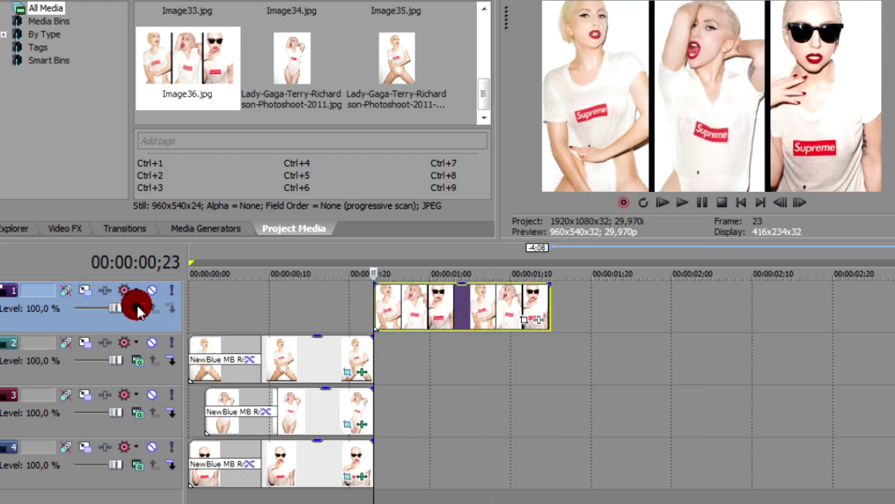
{"action": "left_click_drag", "start_coordinate": [360, 205], "coordinate": [390, 124]}
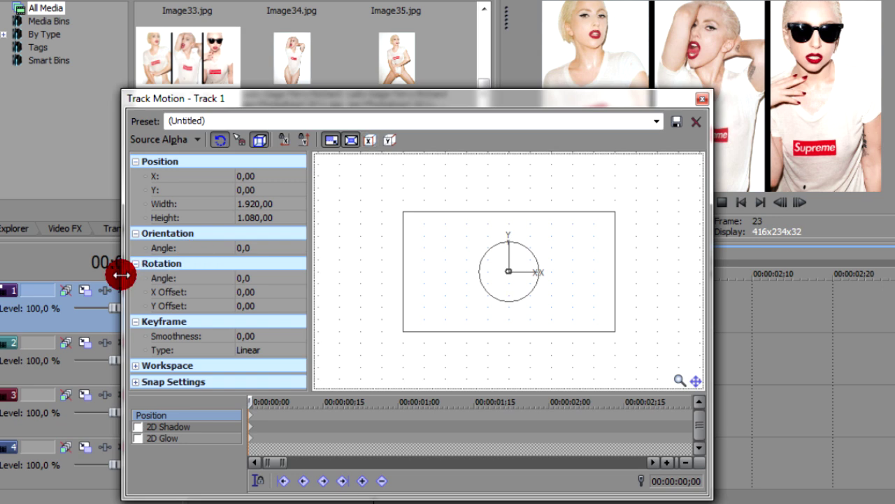
{"action": "left_click_drag", "start_coordinate": [121, 275], "coordinate": [382, 286]}
{"action": "left_click_drag", "start_coordinate": [715, 293], "coordinate": [860, 300]}
{"action": "left_click_drag", "start_coordinate": [564, 100], "coordinate": [598, 105]}
{"action": "left_click", "coordinate": [632, 409]}
{"action": "left_click", "coordinate": [554, 485]}
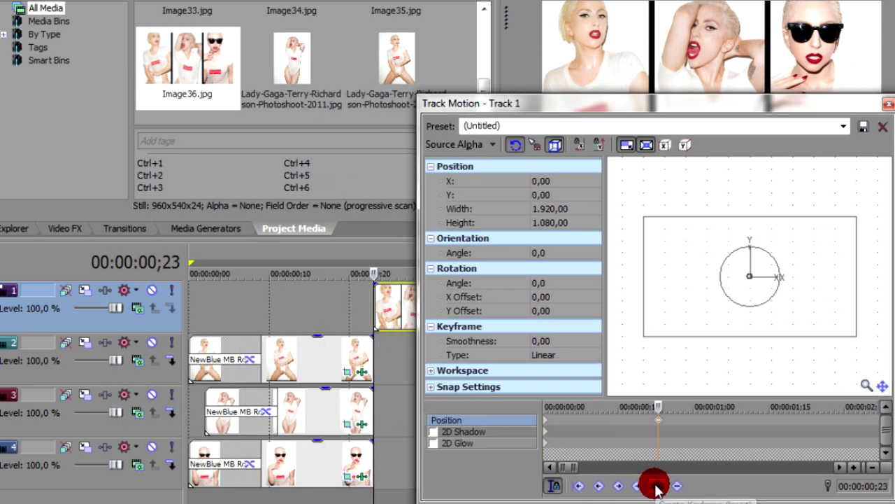
Apply Track Motion preset #1 at 00:00:01;05, with a width of 659,20 and a height of 370,80.
{"action": "left_click_drag", "start_coordinate": [657, 407], "coordinate": [718, 415]}
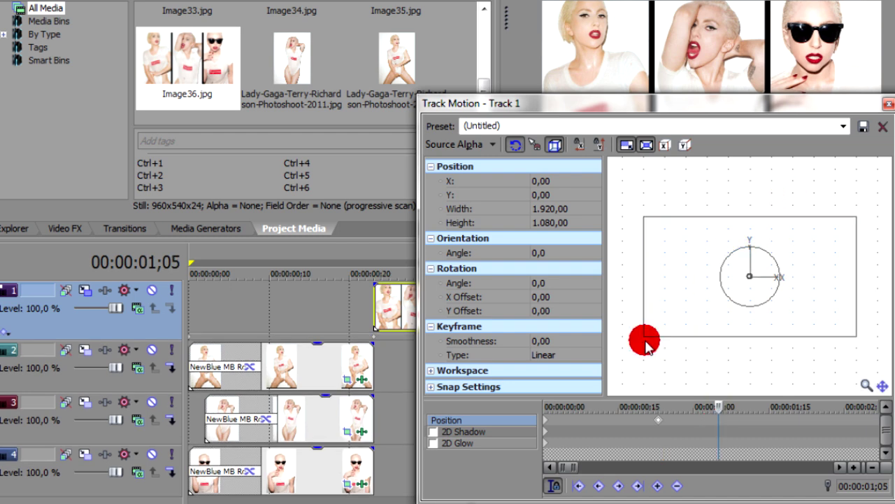
{"action": "left_click", "coordinate": [835, 137]}
{"action": "left_click", "coordinate": [784, 150]}
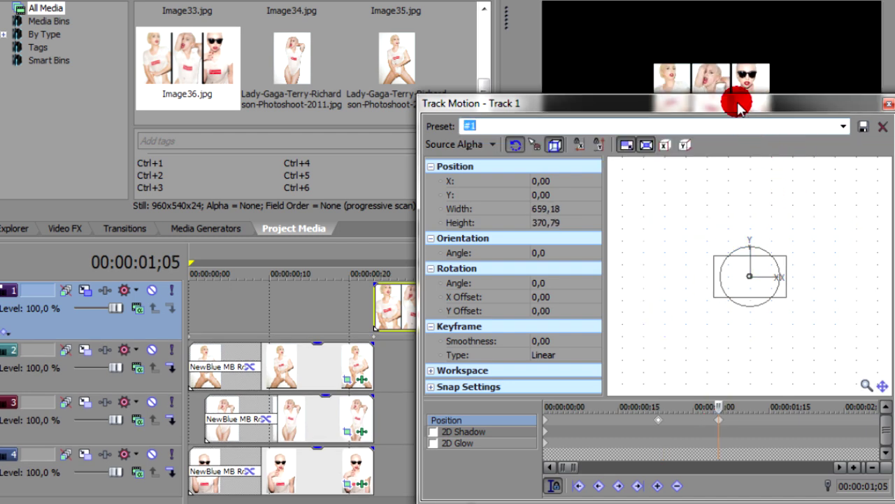
{"action": "left_click_drag", "start_coordinate": [738, 105], "coordinate": [639, 98]}
{"action": "left_click", "coordinate": [474, 206]}
{"action": "left_click", "coordinate": [471, 216]}
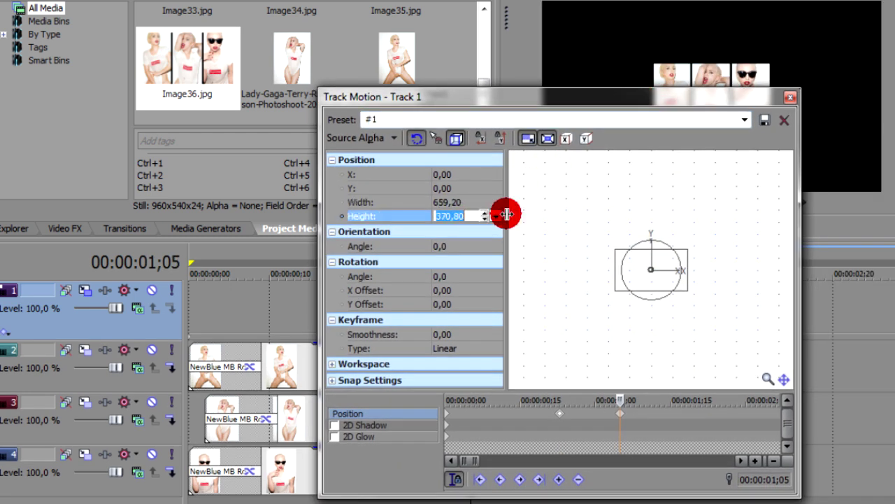
Close Track Motion and insert two new video tracks above the Image36.jpg track.
{"action": "left_click", "coordinate": [790, 99]}
{"action": "left_click_drag", "start_coordinate": [326, 316], "coordinate": [471, 368]}
{"action": "right_click", "coordinate": [574, 304]}
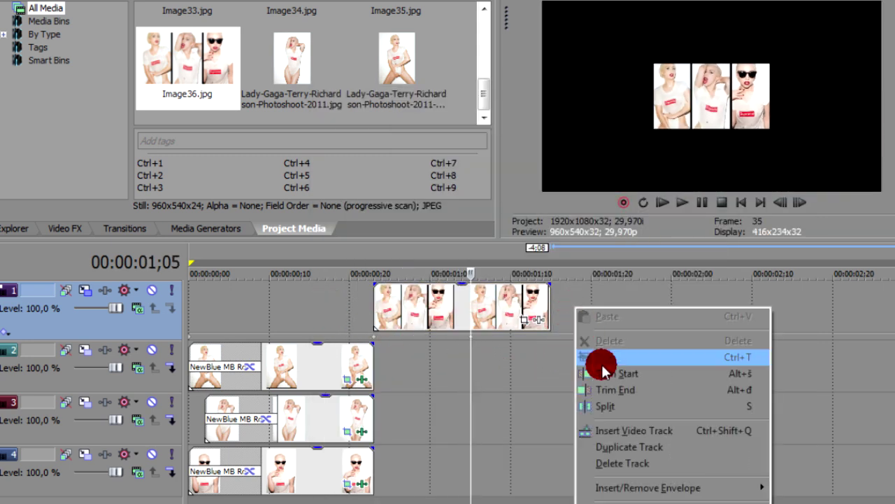
{"action": "left_click", "coordinate": [624, 426]}
{"action": "right_click", "coordinate": [620, 312]}
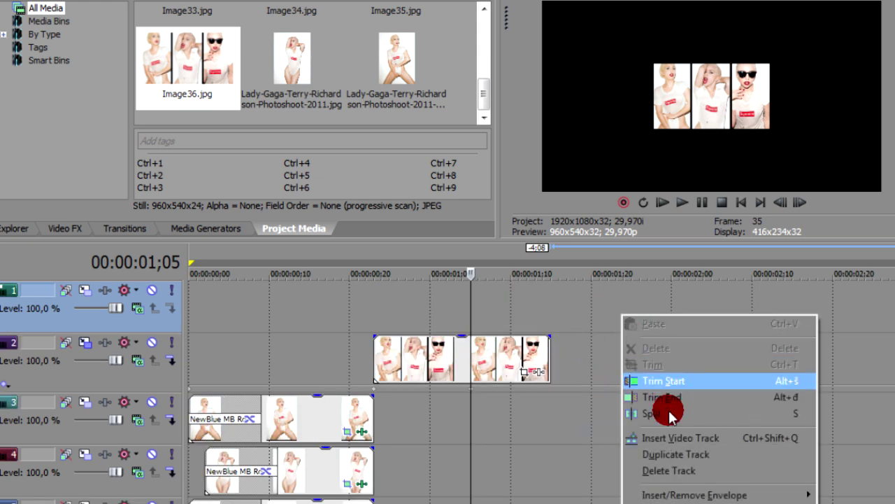
{"action": "left_click", "coordinate": [658, 437]}
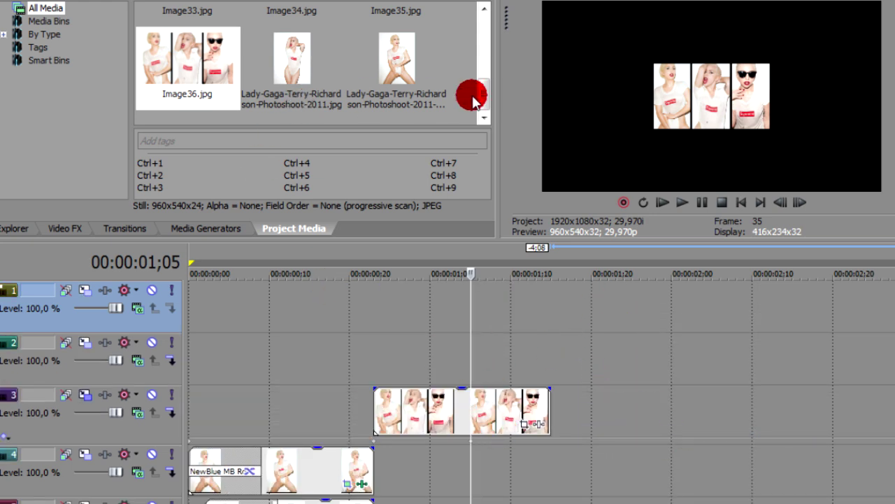
Place Image28.jpg on the track directly above Image36.jpg from 00:00:00;23 and cut it to end with the Image36.jpg event.
{"action": "scroll", "coordinate": [472, 93], "scroll_direction": "up", "scroll_amount": 5}
{"action": "left_click_drag", "start_coordinate": [329, 70], "coordinate": [433, 358]}
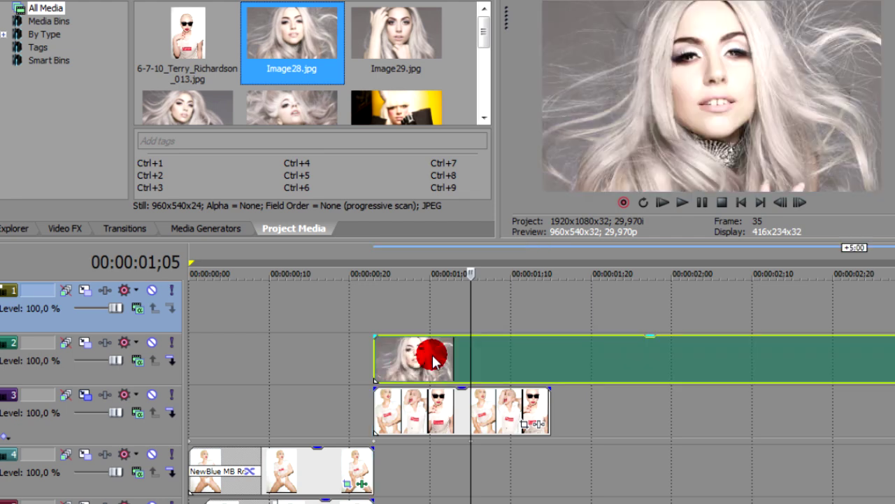
{"action": "left_click", "coordinate": [550, 377]}
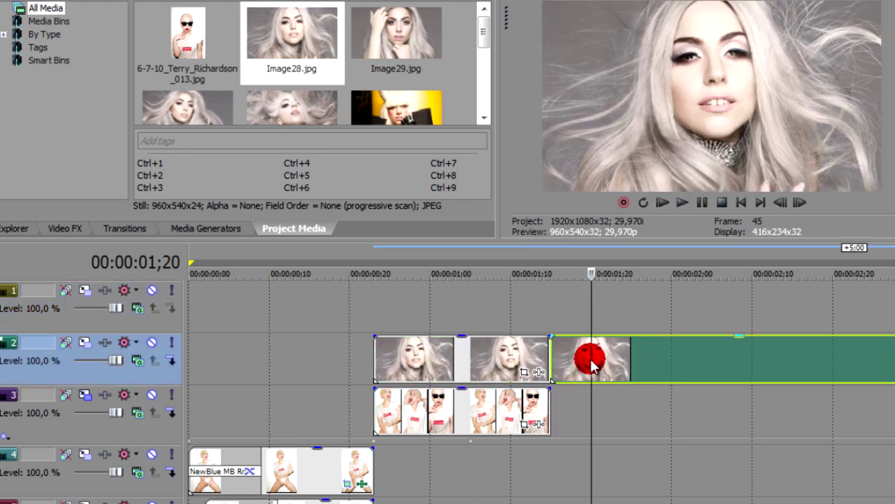
{"action": "key", "text": "Delete"}
Apply Track Motion preset #1 to the Image28.jpg track at 00:00:00;23.
{"action": "left_click", "coordinate": [375, 319]}
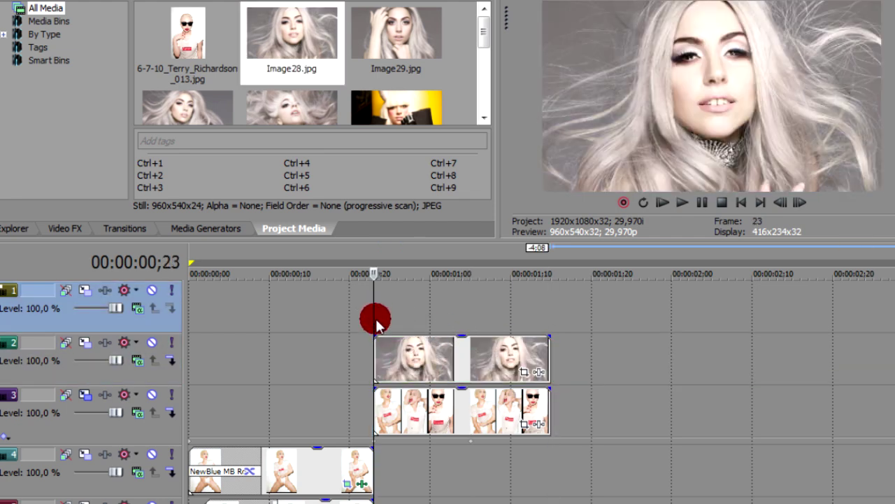
{"action": "left_click", "coordinate": [85, 343]}
{"action": "left_click", "coordinate": [743, 120]}
{"action": "left_click", "coordinate": [727, 146]}
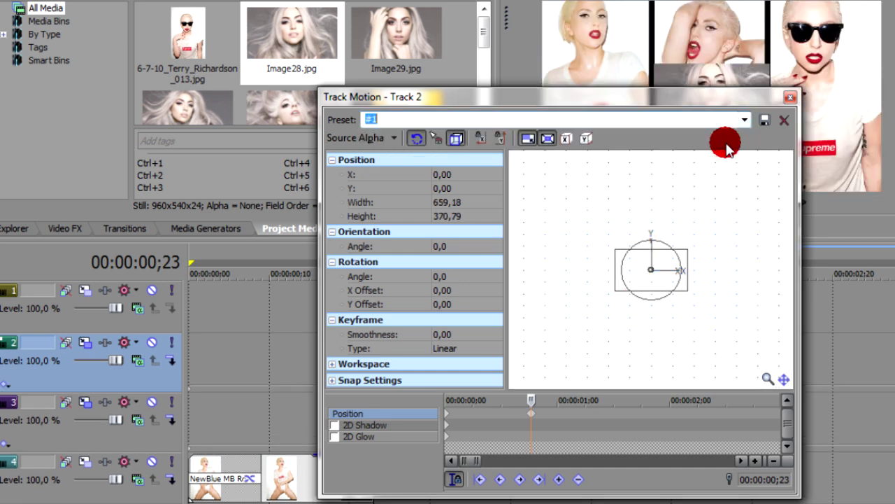
{"action": "left_click", "coordinate": [790, 96]}
Move Image28.jpg up out of the frame at 00:00:00;23 in its Track Motion.
{"action": "left_click", "coordinate": [462, 361]}
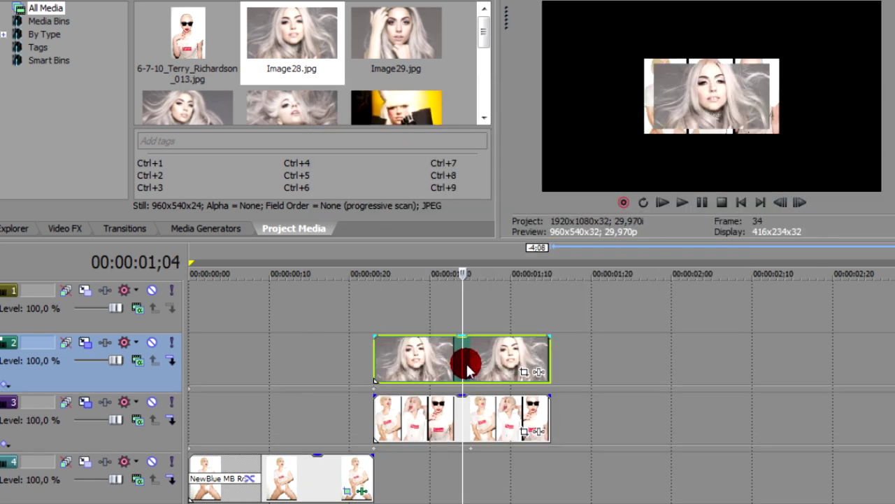
{"action": "left_click", "coordinate": [478, 374]}
{"action": "left_click", "coordinate": [373, 384]}
{"action": "left_click", "coordinate": [85, 343]}
{"action": "left_click", "coordinate": [556, 394]}
{"action": "left_click", "coordinate": [578, 420]}
{"action": "left_click_drag", "start_coordinate": [650, 274], "coordinate": [652, 200]}
{"action": "left_click", "coordinate": [791, 98]}
Replace the Image28.jpg track's position keyframe at 00:00:01;05 with one at X -7,37 and Y 383,34, directly above the three-photo image.
{"action": "scroll", "coordinate": [518, 390], "scroll_direction": "up", "scroll_amount": 2}
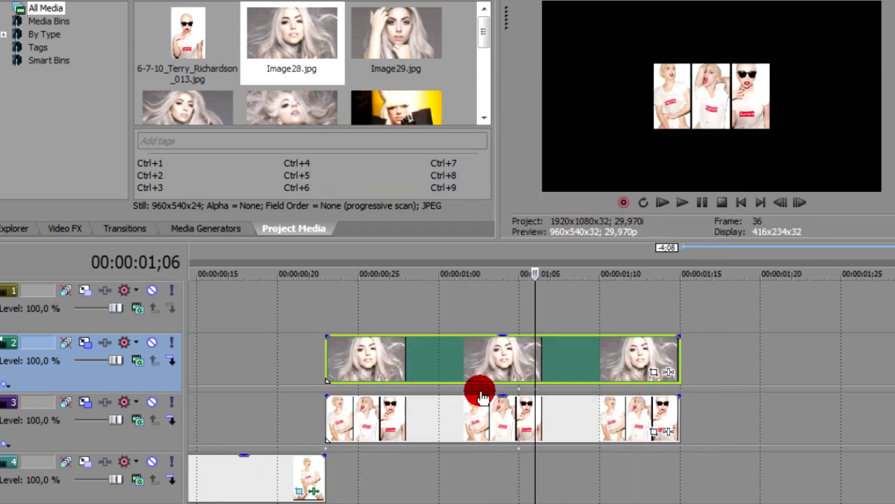
{"action": "right_click", "coordinate": [518, 396]}
{"action": "left_click", "coordinate": [550, 402]}
{"action": "left_click", "coordinate": [327, 364]}
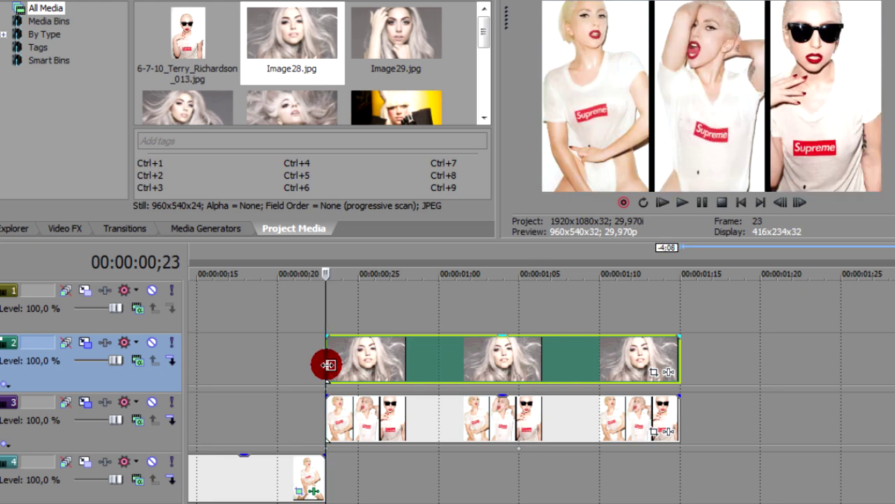
{"action": "left_click_drag", "start_coordinate": [323, 299], "coordinate": [517, 367]}
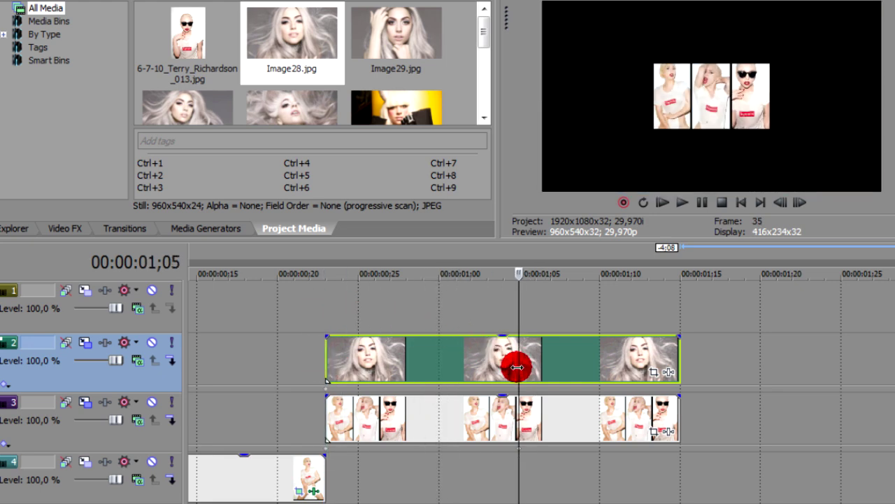
{"action": "left_click", "coordinate": [87, 342]}
{"action": "left_click_drag", "start_coordinate": [613, 237], "coordinate": [645, 241]}
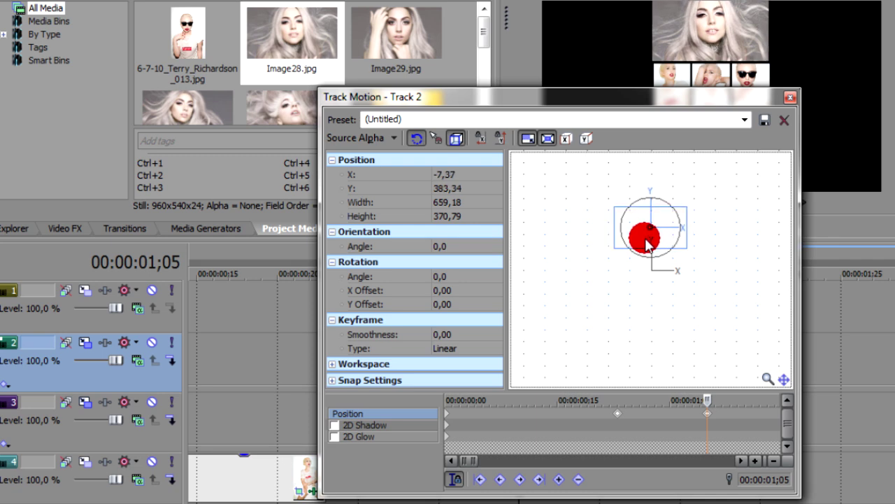
{"action": "left_click", "coordinate": [788, 98]}
Place Image29.jpg on the empty top track from 00:00:00;23 and cut it to end with the Image28.jpg event.
{"action": "left_click_drag", "start_coordinate": [396, 42], "coordinate": [336, 304]}
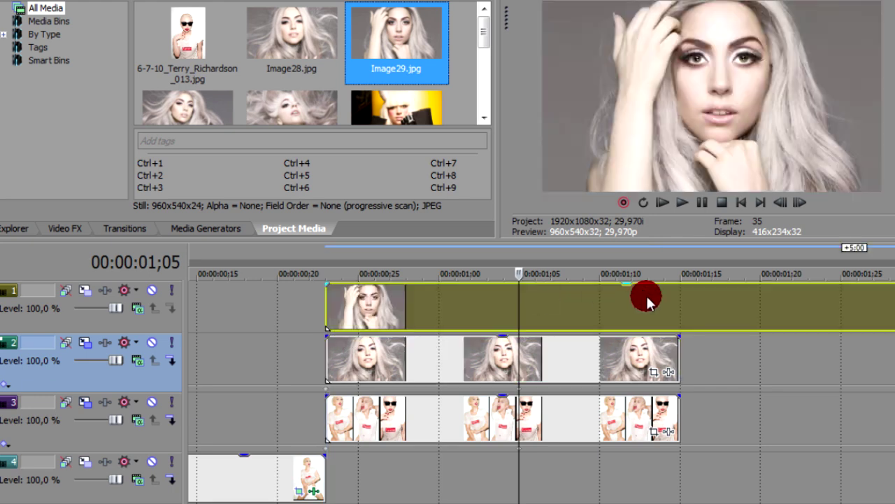
{"action": "left_click", "coordinate": [682, 307]}
{"action": "key", "text": "s"}
{"action": "left_click", "coordinate": [729, 313]}
{"action": "key", "text": "Delete"}
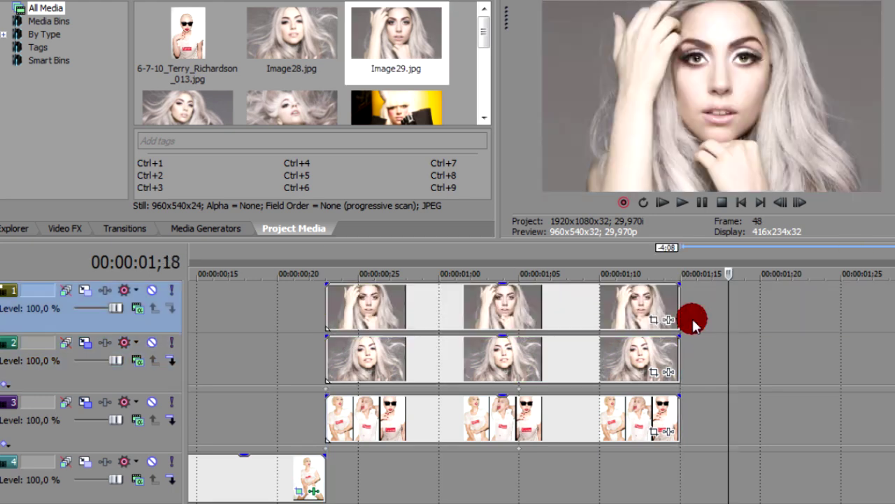
Apply Track Motion preset #1 to the Image29.jpg track and move the image below the frame as its starting position.
{"action": "left_click", "coordinate": [453, 307]}
{"action": "left_click", "coordinate": [515, 315]}
{"action": "left_click", "coordinate": [104, 290]}
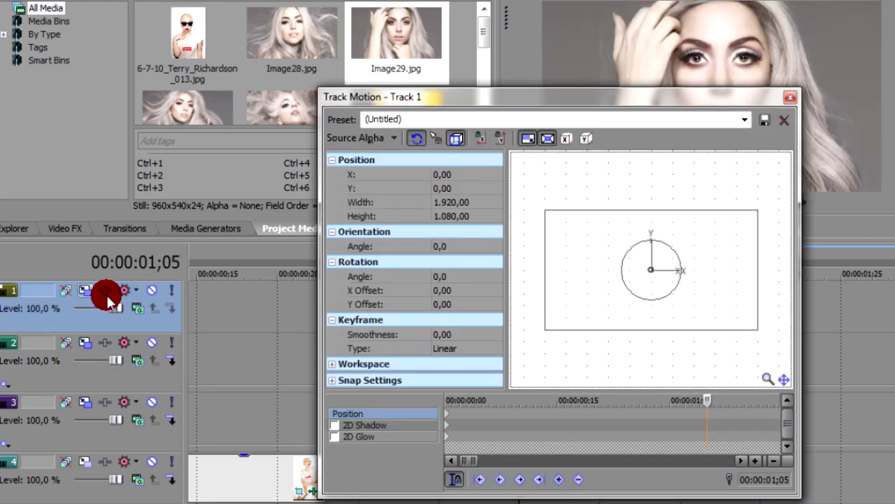
{"action": "left_click", "coordinate": [736, 129]}
{"action": "left_click", "coordinate": [728, 144]}
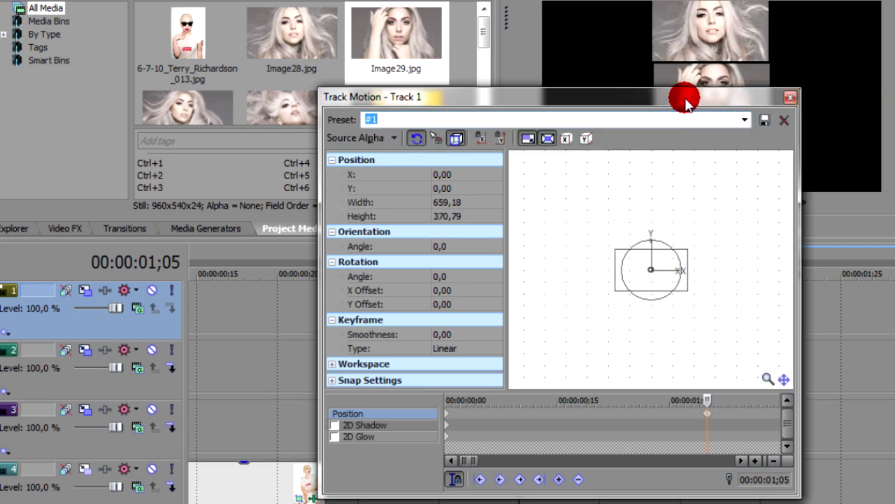
{"action": "left_click_drag", "start_coordinate": [685, 101], "coordinate": [522, 124]}
{"action": "left_click_drag", "start_coordinate": [481, 306], "coordinate": [484, 387]}
{"action": "left_click", "coordinate": [619, 128]}
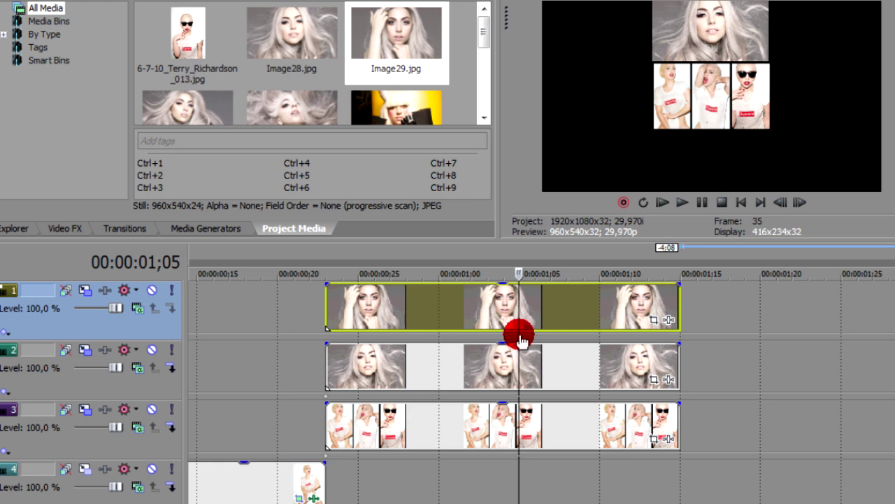
Position Image29.jpg directly below the three-photo image at 00:00:01;05, with X 0,00 and Y -383,34.
{"action": "left_click", "coordinate": [86, 289]}
{"action": "left_click_drag", "start_coordinate": [497, 374], "coordinate": [495, 354]}
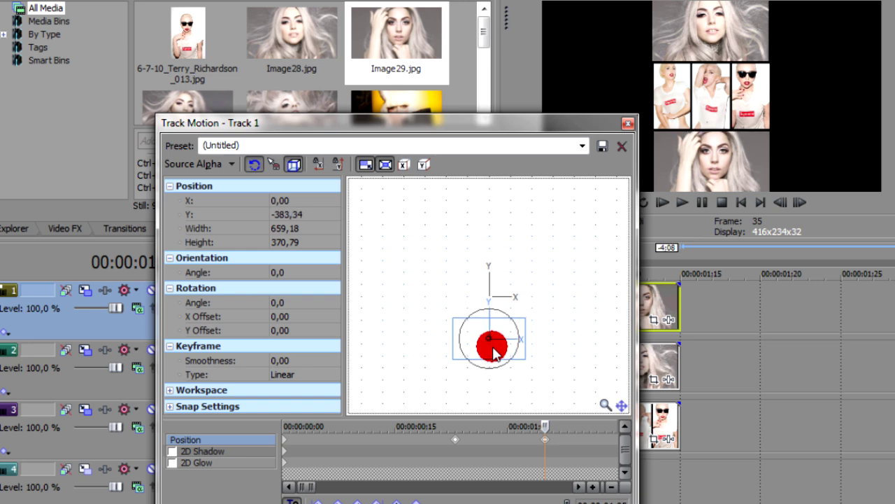
{"action": "left_click", "coordinate": [627, 125]}
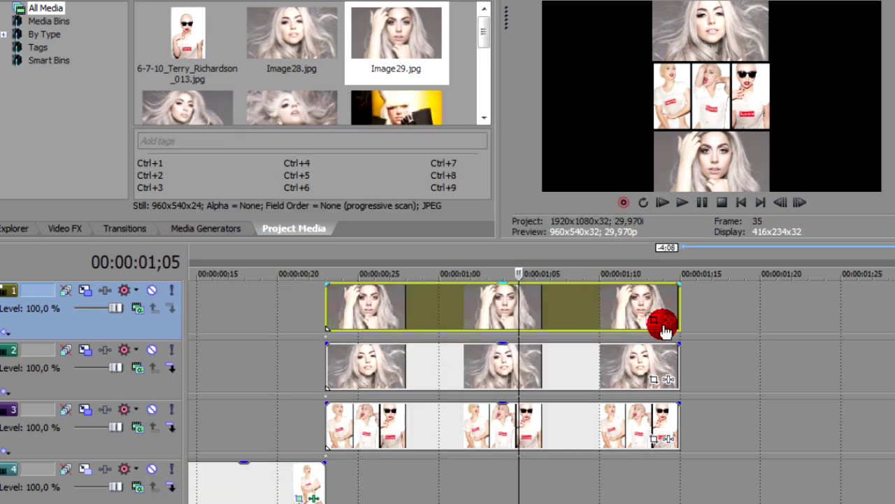
Insert a new top video track and place Image30.jpg on it, spanning the same time as the Image29.jpg event.
{"action": "right_click", "coordinate": [725, 308]}
{"action": "left_click", "coordinate": [746, 420]}
{"action": "left_click", "coordinate": [190, 106]}
{"action": "left_click_drag", "start_coordinate": [192, 106], "coordinate": [460, 310]}
Apply Track Motion preset #1 to the Image30.jpg track at 00:00:01;01 and move the image out past the frame's left edge.
{"action": "left_click", "coordinate": [85, 290]}
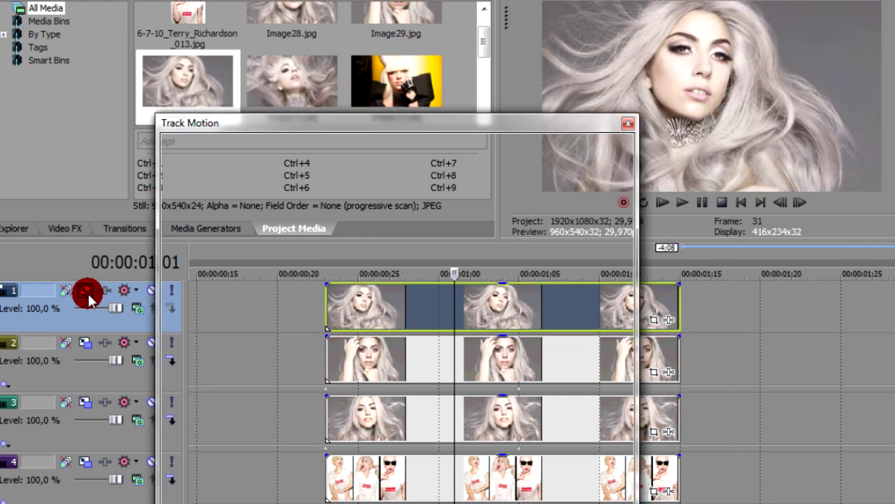
{"action": "left_click", "coordinate": [581, 146]}
{"action": "left_click", "coordinate": [553, 175]}
{"action": "left_click_drag", "start_coordinate": [466, 306], "coordinate": [337, 297]}
Position Image30.jpg to the left of the three-photo image at 00:00:01;05, with X -670,85 and Y 0,00.
{"action": "left_click_drag", "start_coordinate": [520, 424], "coordinate": [548, 439]}
{"action": "left_click_drag", "start_coordinate": [367, 315], "coordinate": [429, 316]}
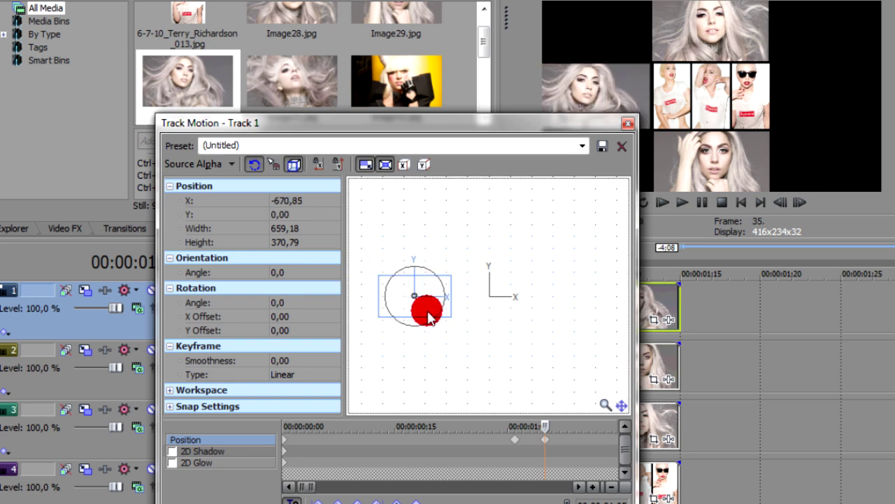
{"action": "left_click", "coordinate": [628, 124]}
Insert a new top video track, place Image31.jpg on it from 00:00:00;23, and cut it to end with the Image30.jpg event.
{"action": "right_click", "coordinate": [715, 297]}
{"action": "left_click", "coordinate": [724, 413]}
{"action": "left_click_drag", "start_coordinate": [300, 90], "coordinate": [336, 314]}
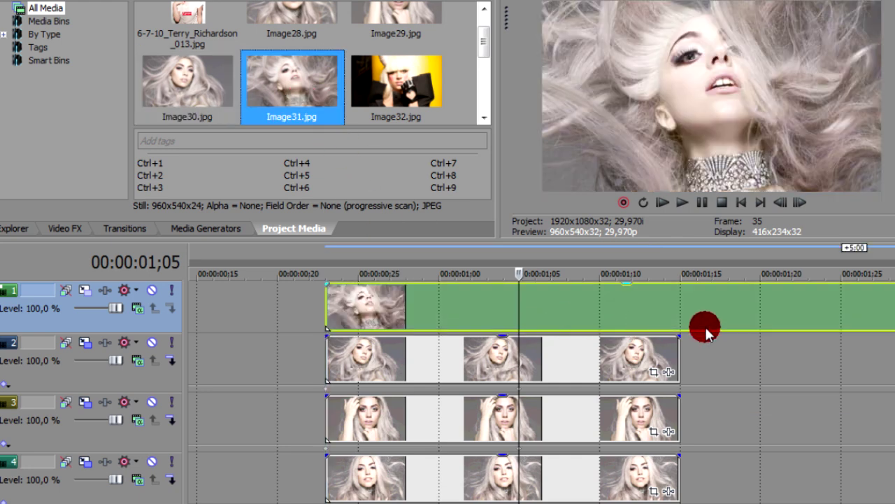
{"action": "left_click", "coordinate": [679, 305]}
{"action": "key", "text": "s"}
{"action": "left_click", "coordinate": [731, 306]}
{"action": "key", "text": "Delete"}
Apply Track Motion preset #1 to the Image31.jpg track at 00:00:01;01 and move the image off the right side, to X 1.312,22 and Y -36,86.
{"action": "left_click", "coordinate": [454, 306]}
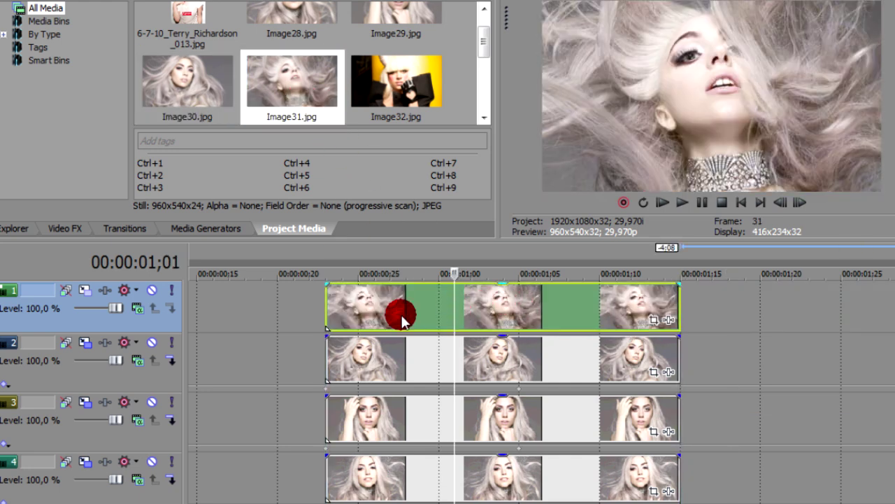
{"action": "left_click", "coordinate": [102, 293]}
{"action": "left_click", "coordinate": [583, 145]}
{"action": "left_click", "coordinate": [560, 156]}
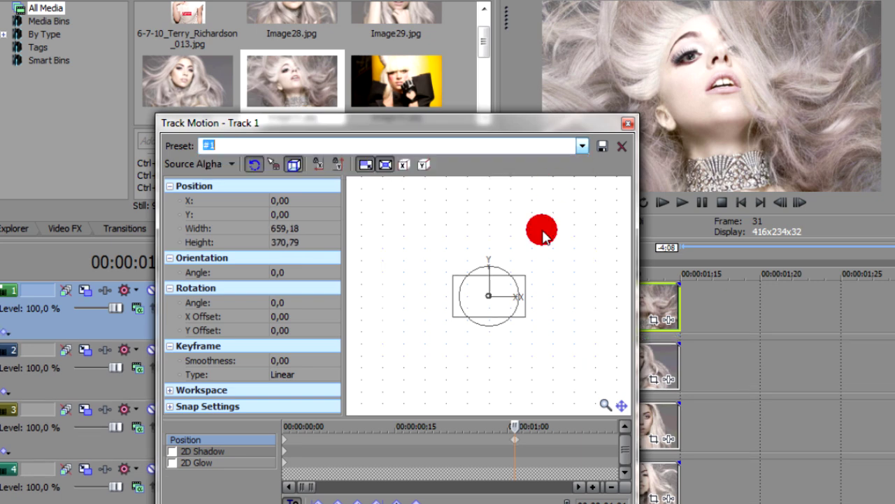
{"action": "left_click_drag", "start_coordinate": [474, 306], "coordinate": [616, 313]}
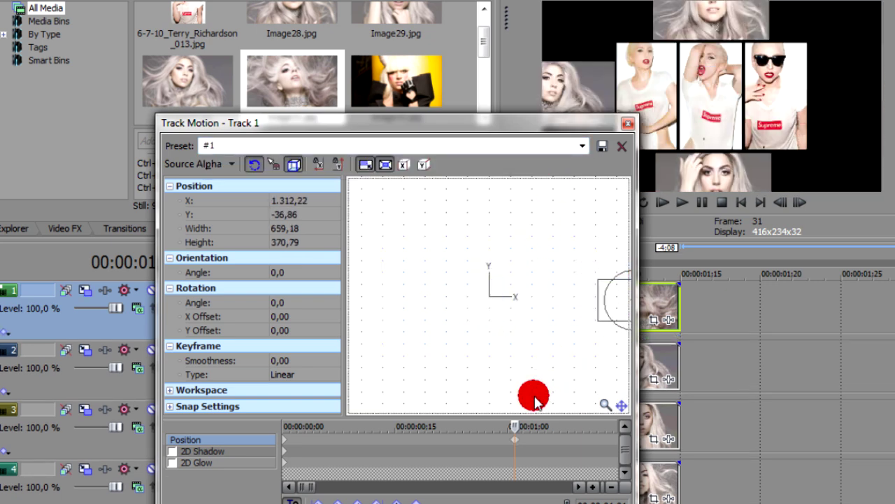
Position Image31.jpg beside the right edge of the three-photo image at 00:00:01;05.
{"action": "left_click_drag", "start_coordinate": [516, 424], "coordinate": [547, 428]}
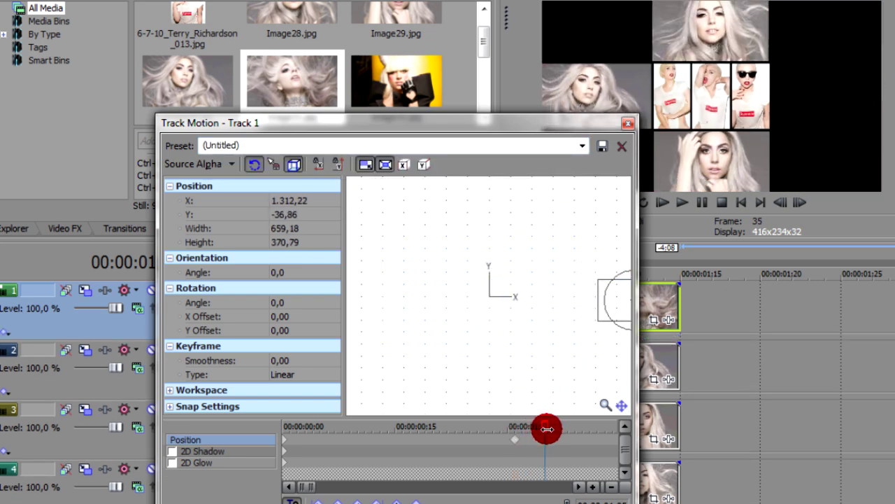
{"action": "left_click_drag", "start_coordinate": [616, 307], "coordinate": [545, 303]}
{"action": "left_click", "coordinate": [628, 124]}
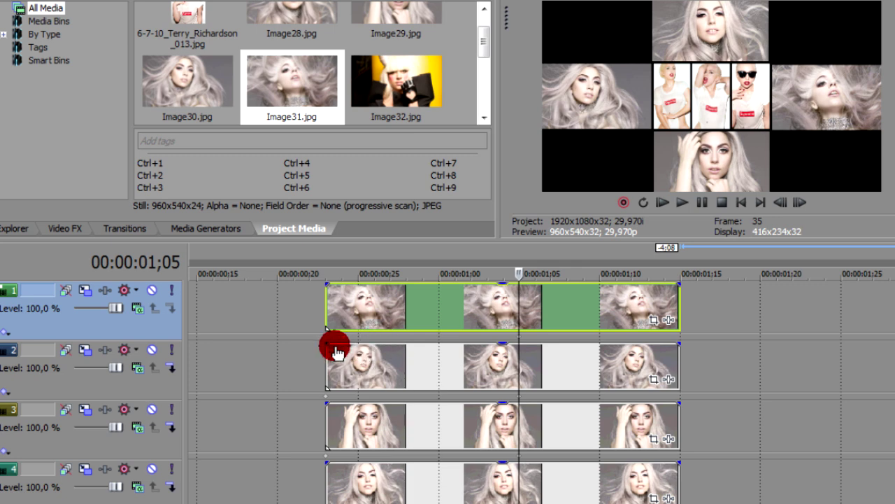
Review the photo animation around 00:00:01;05 and check the Image31.jpg and Image30.jpg tracks in solo, one at a time.
{"action": "scroll", "coordinate": [305, 447], "scroll_direction": "down", "scroll_amount": 1}
{"action": "left_click", "coordinate": [305, 441]}
{"action": "left_click_drag", "start_coordinate": [305, 418], "coordinate": [547, 457]}
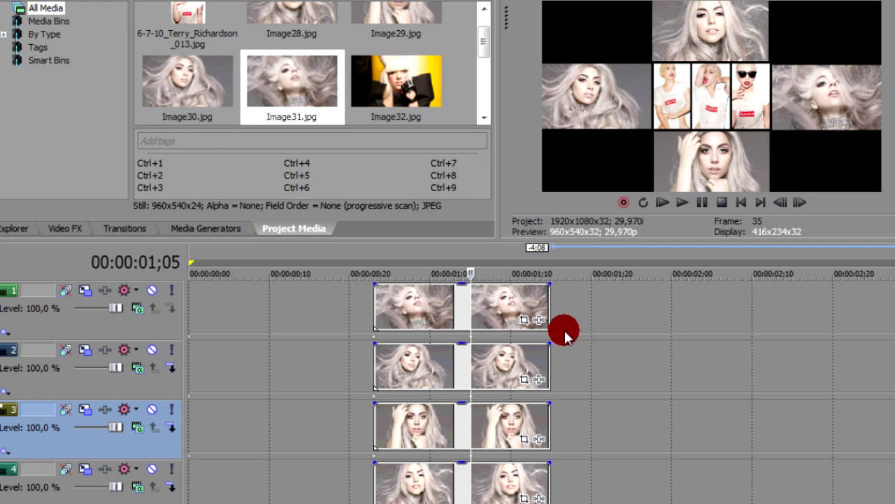
{"action": "left_click", "coordinate": [170, 291]}
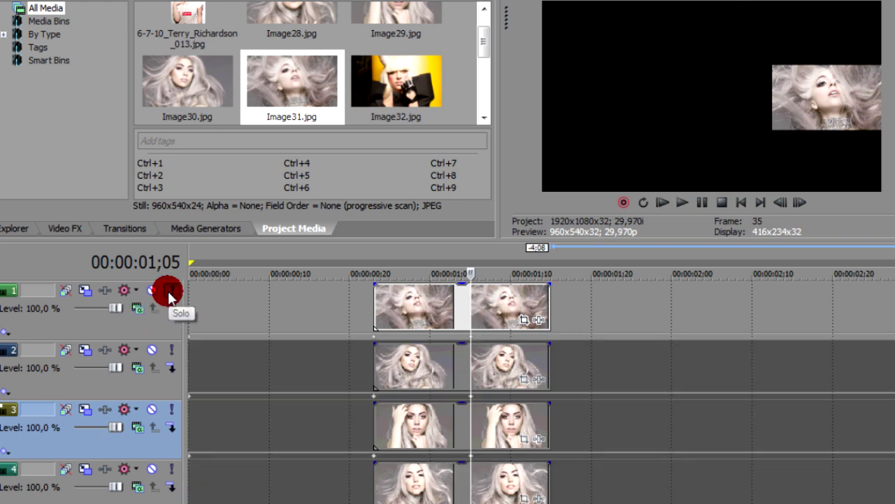
{"action": "left_click", "coordinate": [170, 292]}
{"action": "left_click", "coordinate": [170, 352]}
{"action": "left_click", "coordinate": [170, 351]}
Solo the Image29.jpg track and place Image32.jpg over its event from 00:00:01;05, overlapping them in a ten-frame crossfade.
{"action": "left_click", "coordinate": [170, 409]}
{"action": "left_click_drag", "start_coordinate": [894, 348], "coordinate": [879, 373]}
{"action": "left_click", "coordinate": [496, 362]}
{"action": "scroll", "coordinate": [544, 371], "scroll_direction": "up", "scroll_amount": 2}
{"action": "left_click_drag", "start_coordinate": [624, 364], "coordinate": [575, 361]}
{"action": "left_click", "coordinate": [395, 91]}
{"action": "left_click_drag", "start_coordinate": [395, 91], "coordinate": [620, 368]}
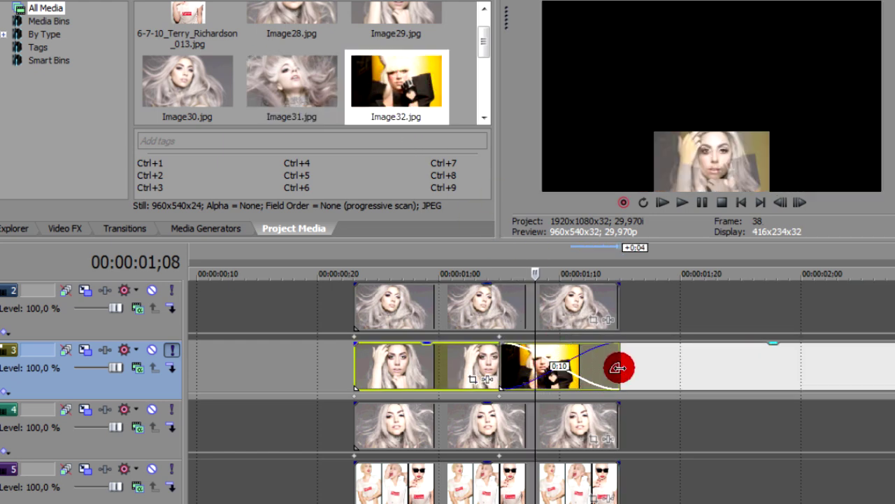
Extend the stacked photo events to about 00:00:02;01 and trim the Image32.jpg event to end with them.
{"action": "scroll", "coordinate": [620, 368], "scroll_direction": "down", "scroll_amount": 1}
{"action": "left_click", "coordinate": [576, 378]}
{"action": "left_click_drag", "start_coordinate": [551, 377], "coordinate": [894, 338]}
{"action": "mouse_move", "coordinate": [680, 370]}
{"action": "left_mouse_down"}
{"action": "mouse_move", "coordinate": [700, 366]}
{"action": "mouse_move", "coordinate": [668, 371]}
{"action": "left_mouse_up"}
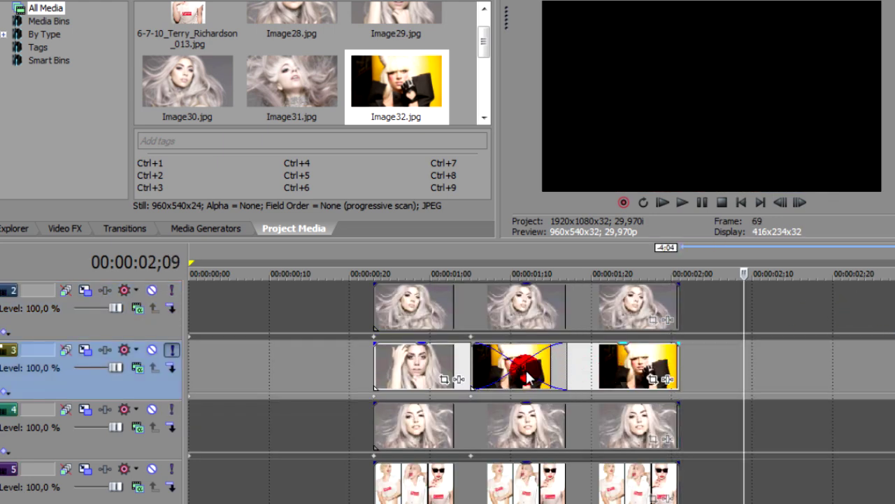
Apply the NewBlue MB Roll Push Left transition to the crossfade between Image29.jpg and Image32.jpg.
{"action": "left_click", "coordinate": [529, 378]}
{"action": "left_click", "coordinate": [126, 228]}
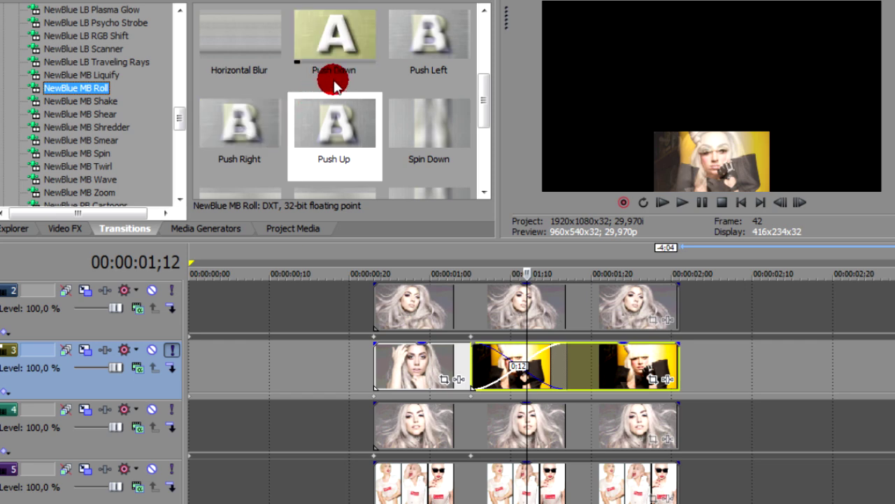
{"action": "left_click_drag", "start_coordinate": [428, 48], "coordinate": [521, 369]}
{"action": "left_click", "coordinate": [452, 115]}
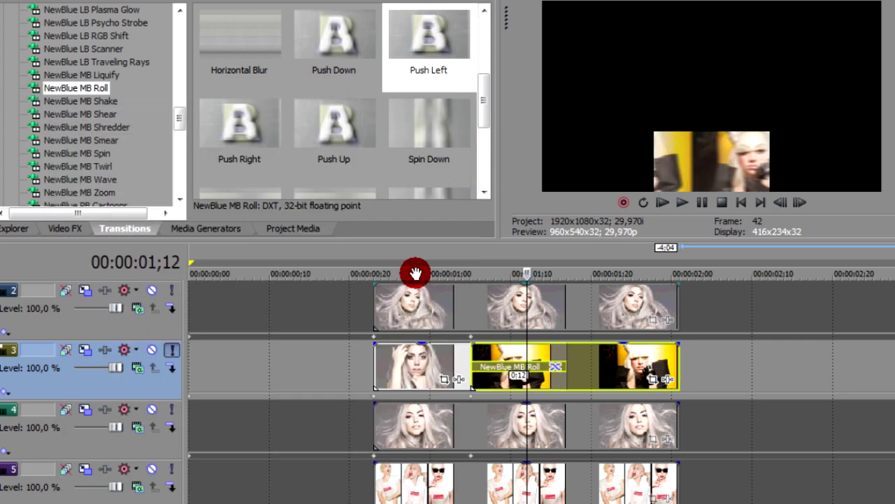
Shorten the photo event on track 4 to end at about 00:00:01;12 and solo its track.
{"action": "left_click", "coordinate": [524, 434]}
{"action": "left_click_drag", "start_coordinate": [678, 424], "coordinate": [526, 425]}
{"action": "left_click", "coordinate": [172, 410]}
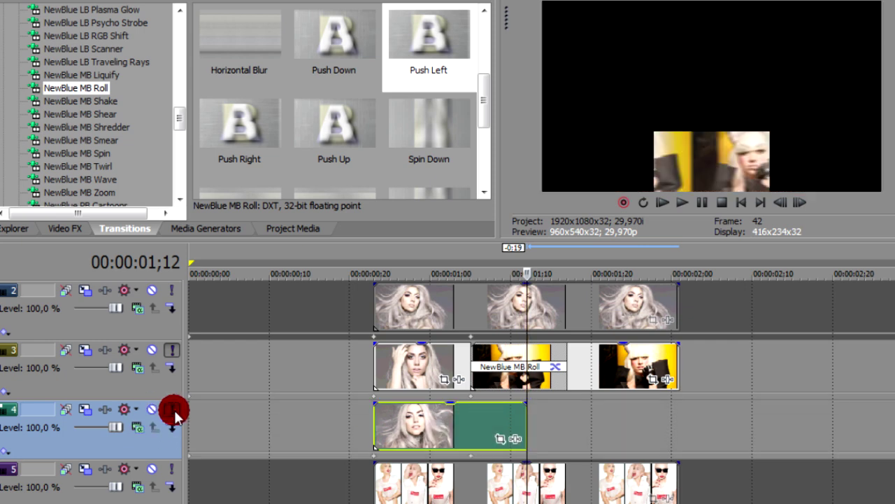
{"action": "left_click", "coordinate": [511, 420]}
Place Image33.jpg on track 4 from about 00:00:01;05 with a 12-frame crossfade, and cut it off at about 00:00:02;01.
{"action": "left_click", "coordinate": [185, 233]}
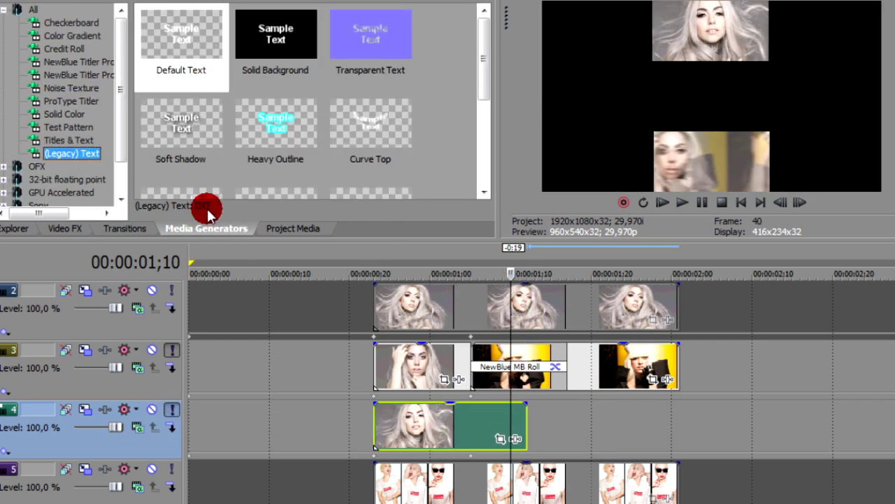
{"action": "left_click", "coordinate": [293, 229]}
{"action": "left_click_drag", "start_coordinate": [483, 43], "coordinate": [482, 63]}
{"action": "left_click_drag", "start_coordinate": [188, 81], "coordinate": [550, 428]}
{"action": "left_click", "coordinate": [678, 429]}
{"action": "key", "text": "s"}
{"action": "left_click", "coordinate": [713, 423]}
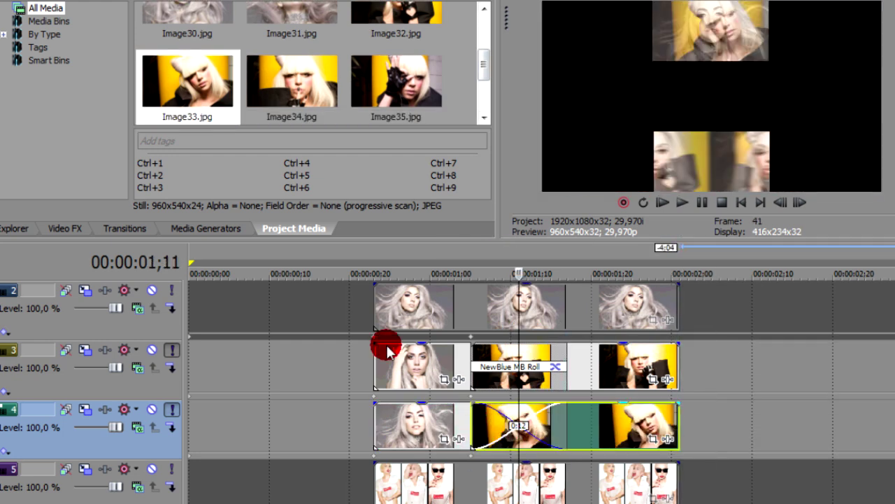
Apply the NewBlue MB Roll Push Right transition to the Image33.jpg crossfade and review the animation with all tracks.
{"action": "left_click", "coordinate": [126, 228]}
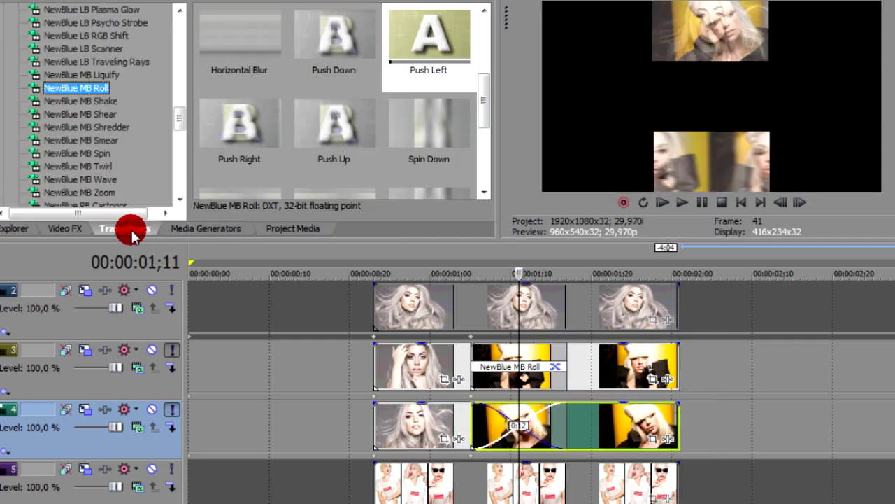
{"action": "left_click_drag", "start_coordinate": [226, 156], "coordinate": [516, 425]}
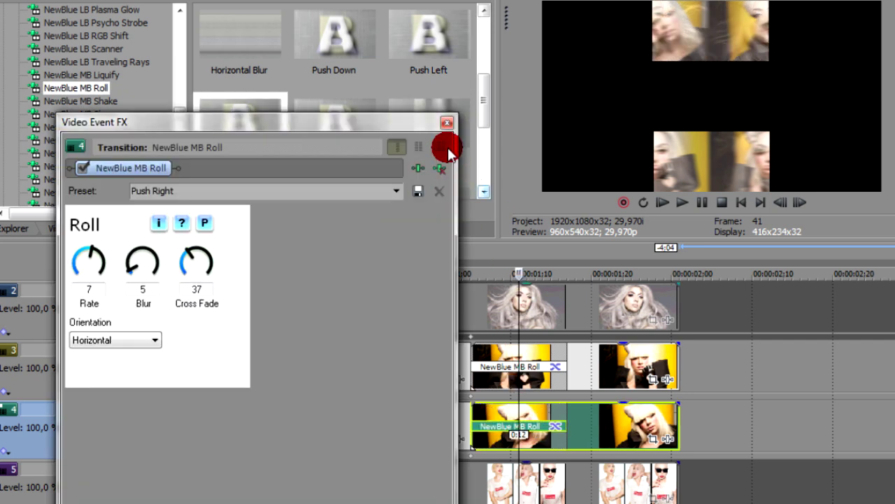
{"action": "left_click", "coordinate": [452, 152]}
{"action": "left_click", "coordinate": [294, 448]}
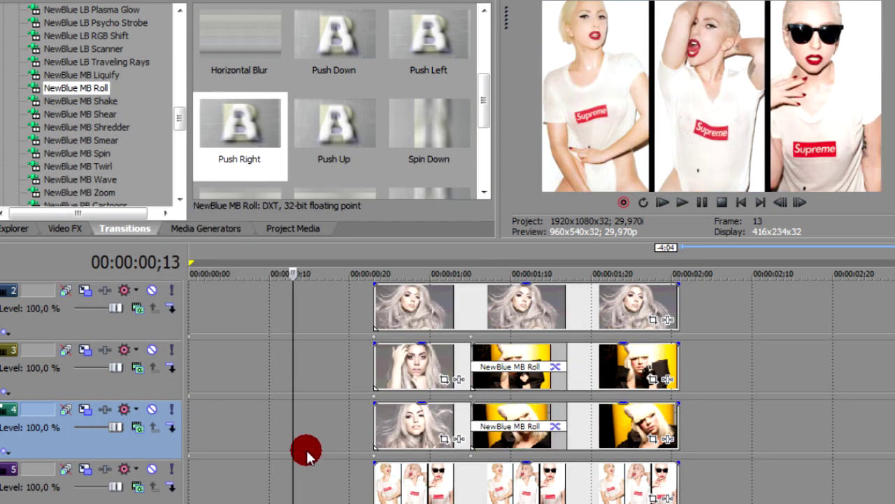
{"action": "left_click_drag", "start_coordinate": [297, 431], "coordinate": [586, 475]}
Add a slow Pan/Crop zoom to Image32.jpg and Image33.jpg, narrowing the Image33.jpg frame to about 896.5 by 504.3.
{"action": "left_click", "coordinate": [652, 380]}
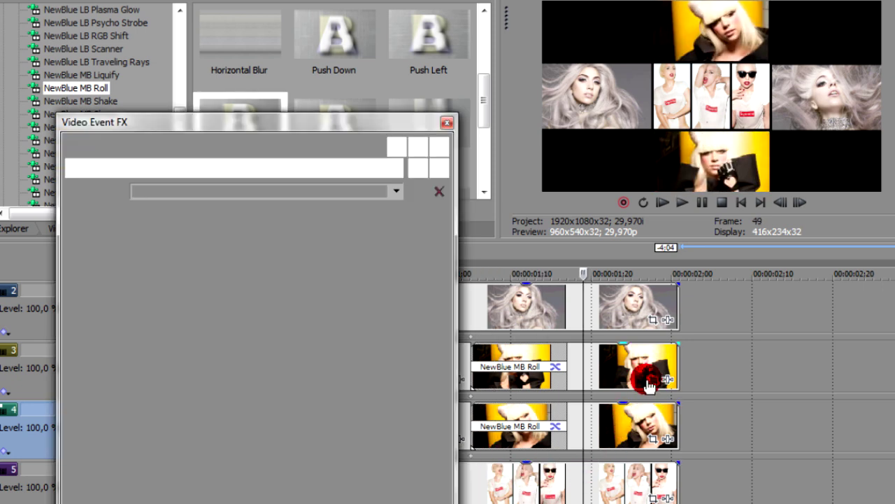
{"action": "left_click_drag", "start_coordinate": [436, 383], "coordinate": [431, 382]}
{"action": "left_click", "coordinate": [349, 484]}
{"action": "left_click", "coordinate": [652, 438]}
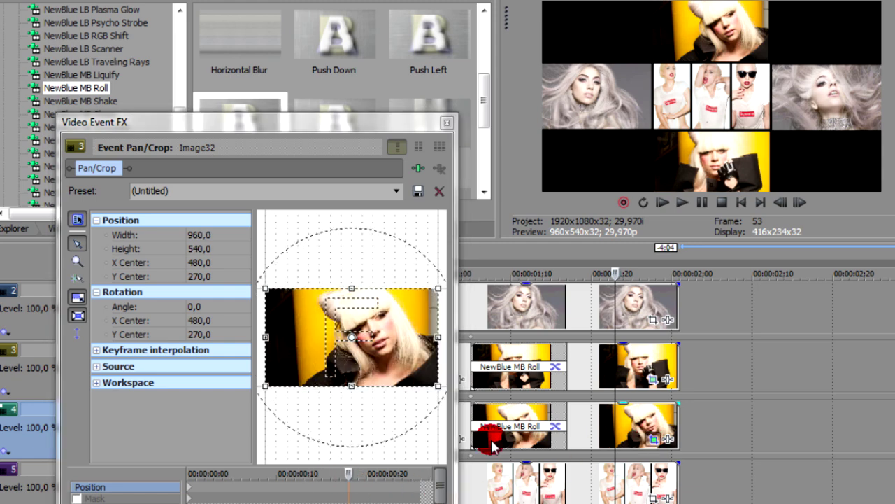
{"action": "left_click_drag", "start_coordinate": [430, 385], "coordinate": [425, 381]}
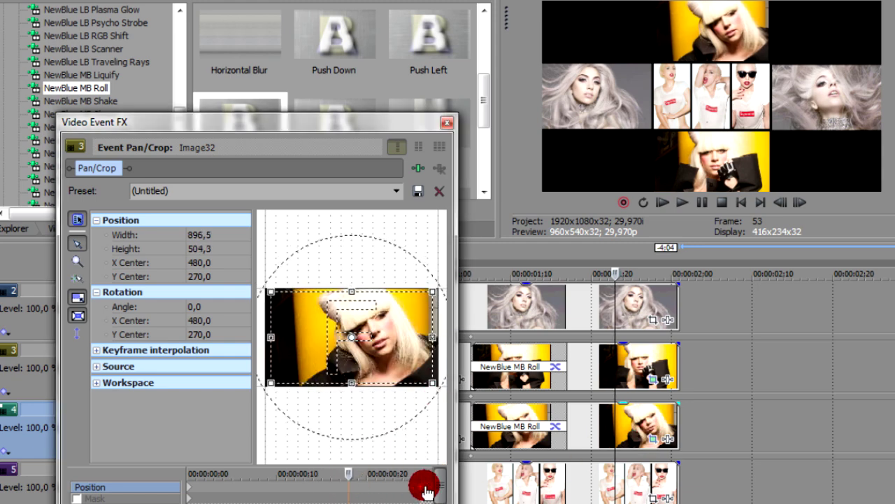
{"action": "left_click", "coordinate": [446, 123]}
Lengthen the Image32.jpg and Image33.jpg events to about 00:00:02;17 and the photos on tracks 1 and 2 to about 00:00:02;03.
{"action": "scroll", "coordinate": [559, 334], "scroll_direction": "down", "scroll_amount": 3}
{"action": "scroll", "coordinate": [887, 374], "scroll_direction": "up", "scroll_amount": 1}
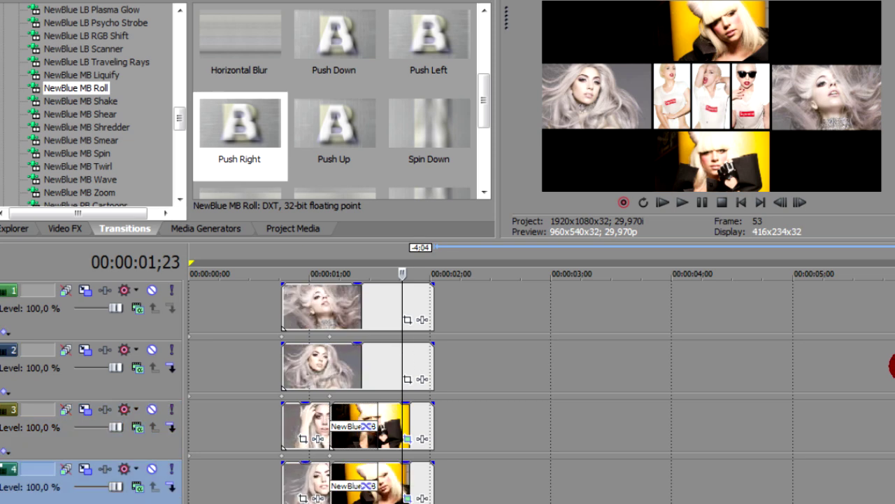
{"action": "left_click_drag", "start_coordinate": [434, 424], "coordinate": [497, 423]}
{"action": "left_click_drag", "start_coordinate": [433, 482], "coordinate": [496, 482]}
{"action": "left_click_drag", "start_coordinate": [434, 306], "coordinate": [461, 319]}
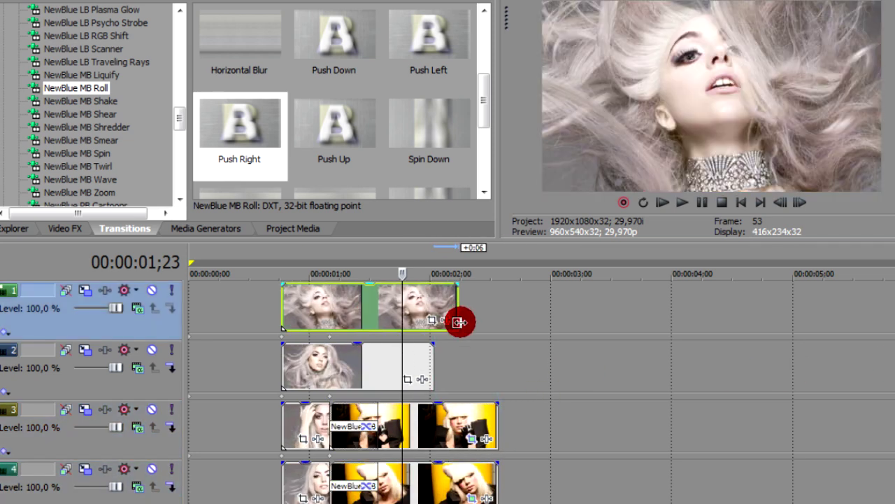
{"action": "left_click", "coordinate": [437, 368]}
{"action": "left_click_drag", "start_coordinate": [437, 368], "coordinate": [441, 368]}
{"action": "left_click_drag", "start_coordinate": [461, 320], "coordinate": [444, 316]}
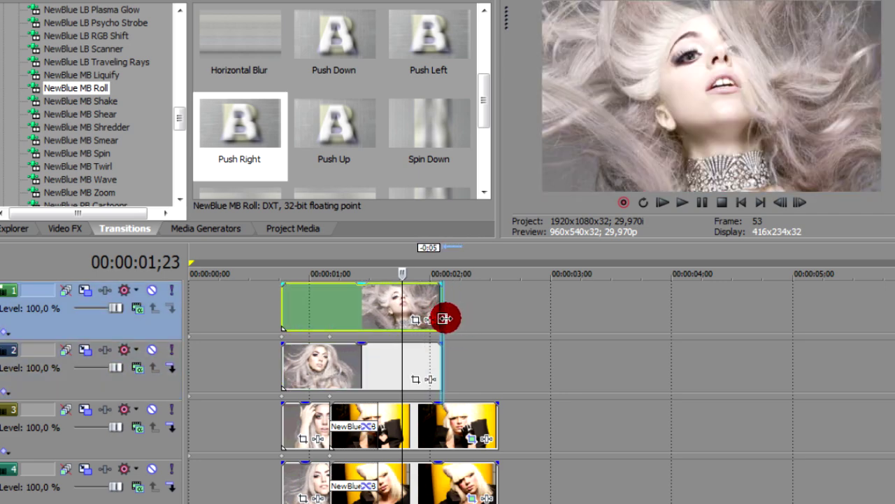
Place Image34.jpg on track 1 and Image35.jpg on track 2 from about 00:00:01;27, each overlapping the preceding photo in a 12-frame crossfade.
{"action": "left_click", "coordinate": [238, 229]}
{"action": "left_click", "coordinate": [293, 228]}
{"action": "left_click_drag", "start_coordinate": [275, 106], "coordinate": [499, 308]}
{"action": "scroll", "coordinate": [483, 308], "scroll_direction": "up", "scroll_amount": 2}
{"action": "left_click_drag", "start_coordinate": [577, 316], "coordinate": [524, 326]}
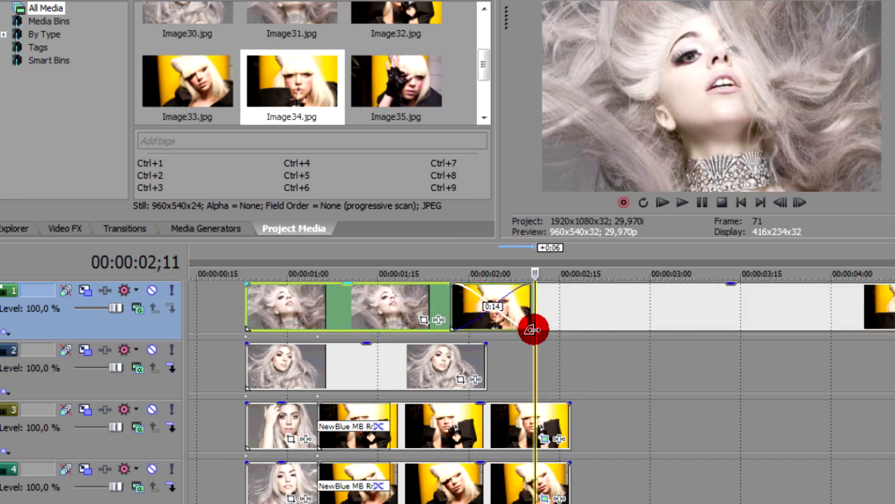
{"action": "left_click", "coordinate": [393, 298]}
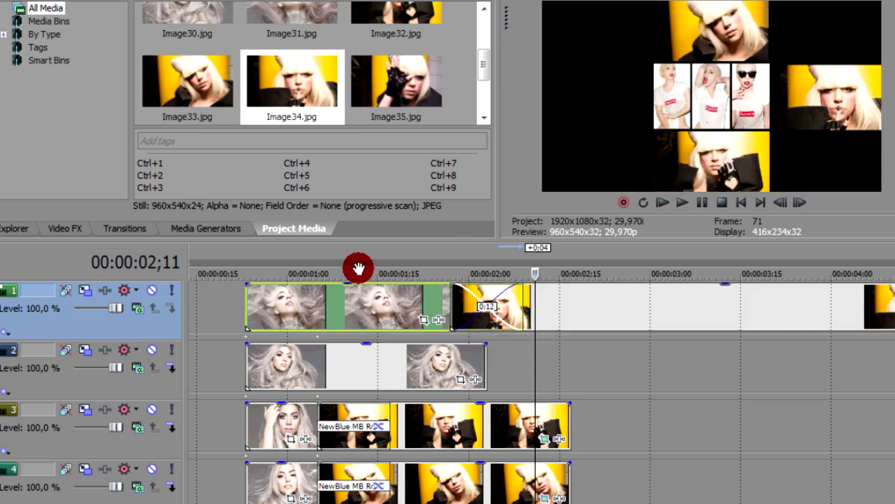
{"action": "left_click_drag", "start_coordinate": [387, 92], "coordinate": [460, 368]}
{"action": "left_click_drag", "start_coordinate": [486, 367], "coordinate": [526, 377]}
Extend the Image32.jpg and Image33.jpg events to about 00:00:03;02 and cut off the Image34.jpg and Image35.jpg events there.
{"action": "left_click_drag", "start_coordinate": [570, 429], "coordinate": [658, 367]}
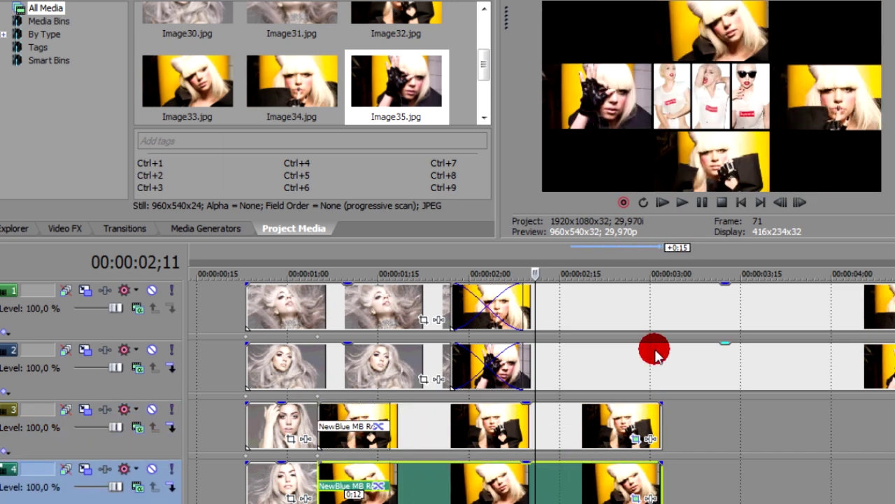
{"action": "key", "text": "s"}
{"action": "left_click", "coordinate": [660, 315]}
{"action": "key", "text": "s"}
{"action": "key", "text": "Delete"}
{"action": "left_click", "coordinate": [711, 362]}
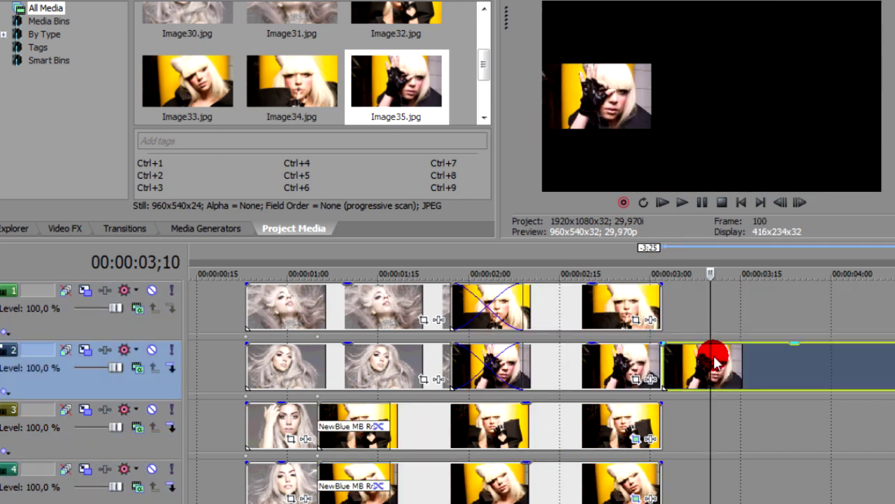
{"action": "key", "text": "Delete"}
Apply NewBlue MB Roll transitions to the new crossfades, Push Down on track 1 and Push Up on track 2.
{"action": "left_click", "coordinate": [493, 305]}
{"action": "left_click", "coordinate": [131, 228]}
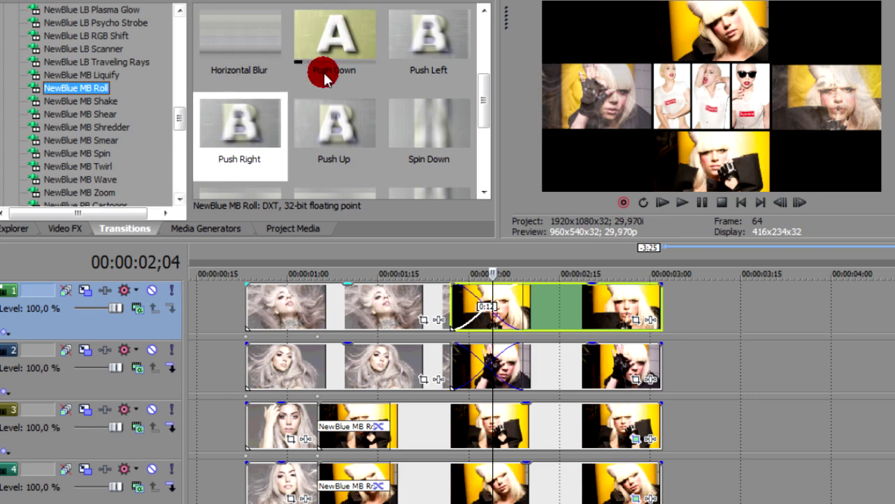
{"action": "left_click_drag", "start_coordinate": [334, 68], "coordinate": [536, 304]}
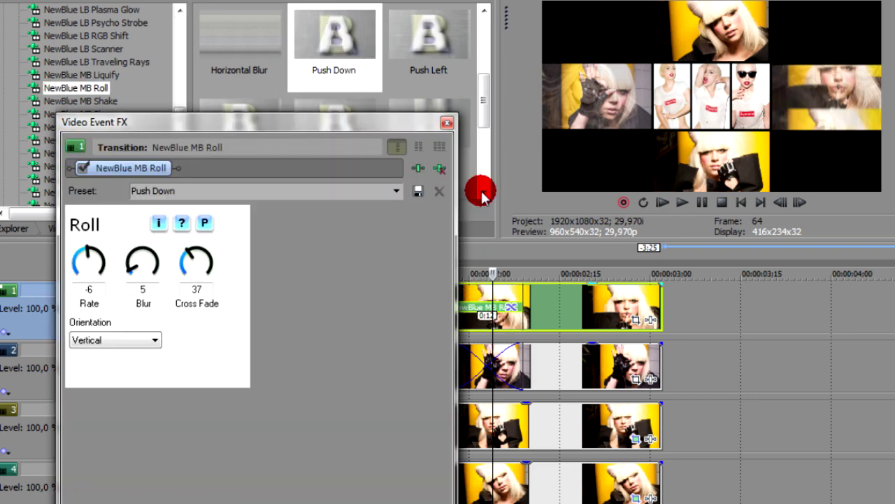
{"action": "left_click", "coordinate": [448, 124]}
{"action": "left_click_drag", "start_coordinate": [334, 126], "coordinate": [493, 308]}
{"action": "left_click", "coordinate": [449, 126]}
Crop Image34.jpg to about 943.9 by 530.9 with a Pan/Crop keyframe and move that keyframe to the event's end.
{"action": "left_click_drag", "start_coordinate": [428, 163], "coordinate": [579, 355]}
{"action": "left_click", "coordinate": [635, 317]}
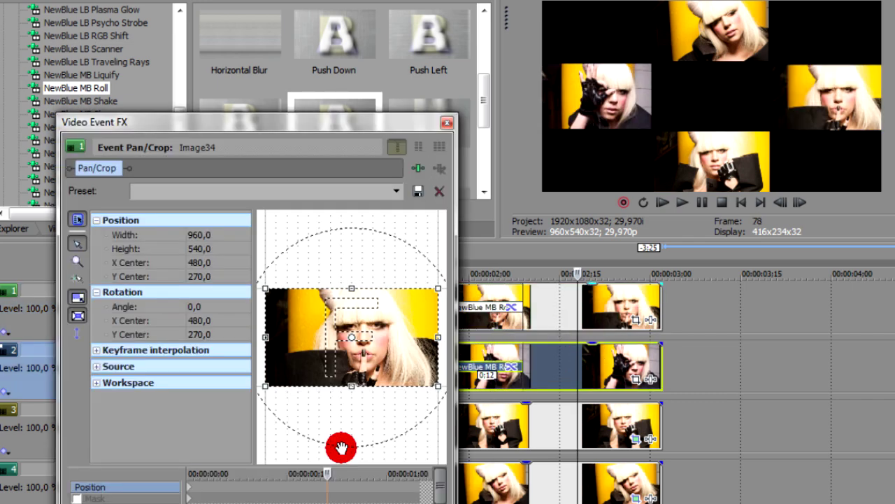
{"action": "left_click_drag", "start_coordinate": [265, 287], "coordinate": [274, 292]}
{"action": "left_click_drag", "start_coordinate": [354, 384], "coordinate": [355, 390]}
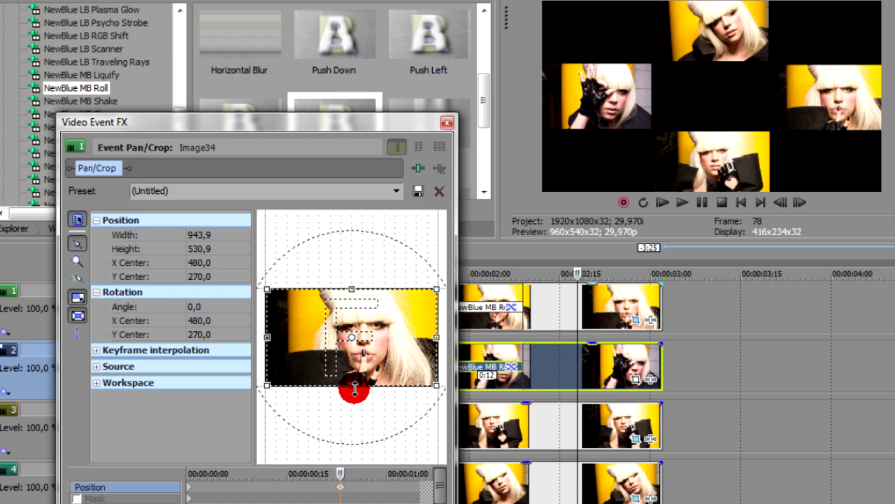
{"action": "left_click_drag", "start_coordinate": [339, 487], "coordinate": [420, 487]}
Give Image35.jpg the same kind of slow Pan/Crop zoom, narrowing its frame to about 943.9 by 530.9.
{"action": "left_click", "coordinate": [635, 378]}
{"action": "left_click_drag", "start_coordinate": [331, 382], "coordinate": [360, 389]}
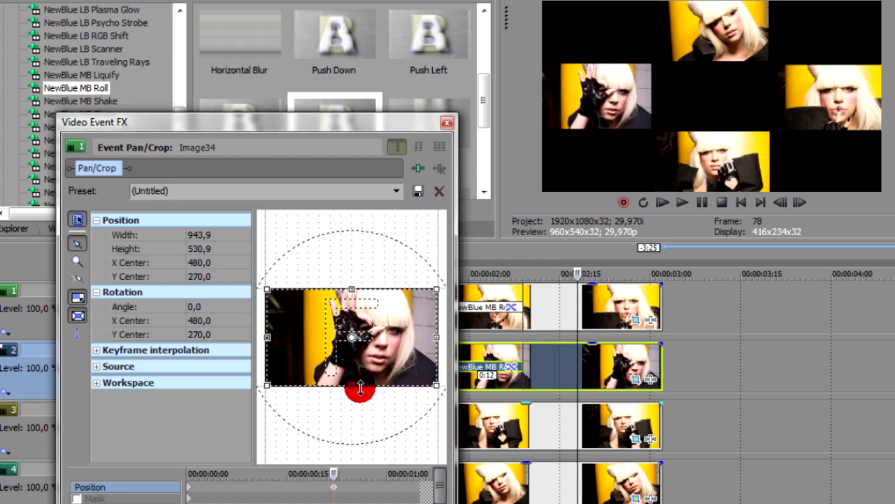
{"action": "left_click", "coordinate": [336, 490]}
{"action": "left_click", "coordinate": [448, 125]}
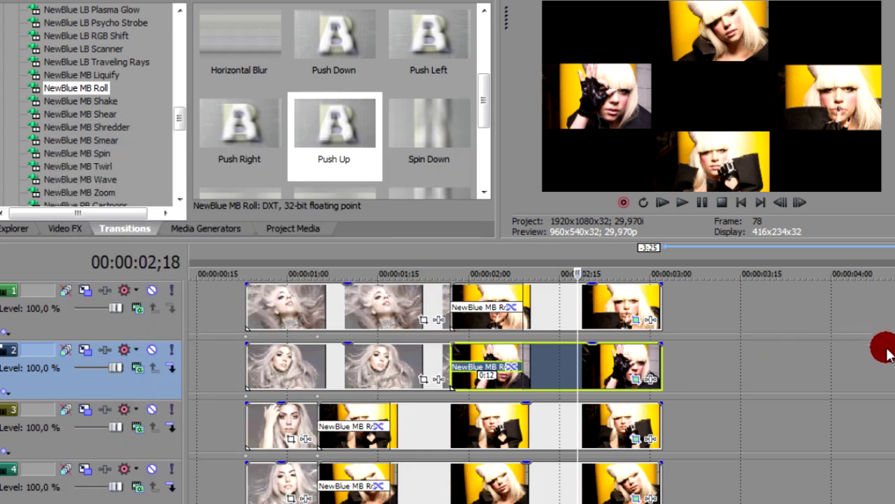
Extend the Image36.jpg event on track 5 to about 00:00:03;02 and add a Pan/Crop keyframe that crops it to about 895.5 by 503.7.
{"action": "left_click_drag", "start_coordinate": [894, 343], "coordinate": [894, 369]}
{"action": "left_click", "coordinate": [454, 479]}
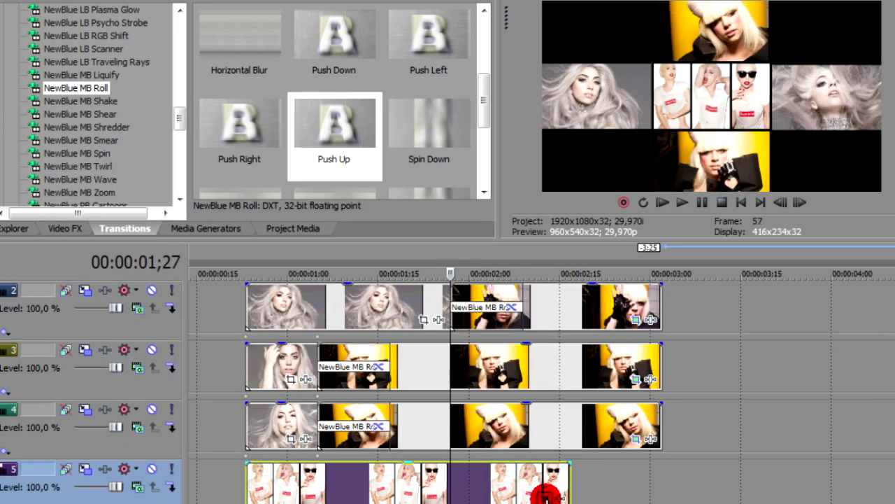
{"action": "left_click", "coordinate": [546, 496]}
{"action": "left_click_drag", "start_coordinate": [581, 493], "coordinate": [661, 489]}
{"action": "left_click", "coordinate": [350, 474]}
{"action": "left_click_drag", "start_coordinate": [415, 390], "coordinate": [410, 384]}
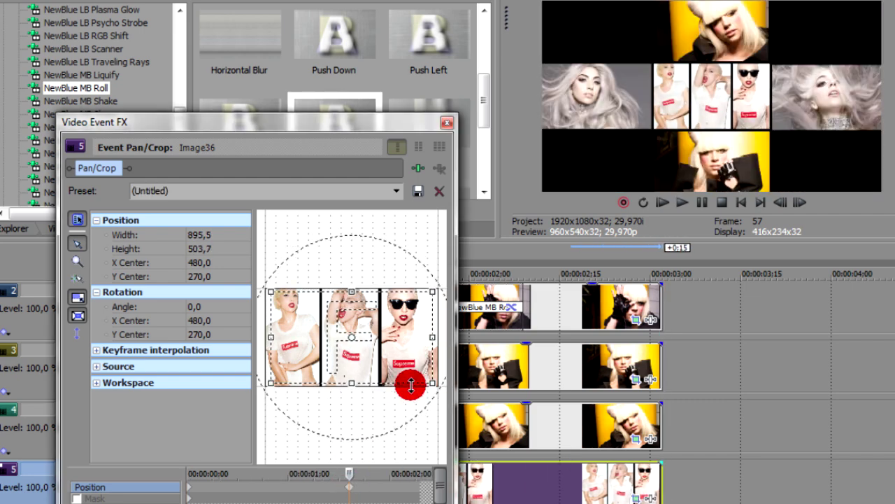
{"action": "left_click", "coordinate": [446, 123]}
Place a second Image36.jpg on track 5 from about 00:00:02;17, overlapping the first one in a 12-frame crossfade.
{"action": "left_click_drag", "start_coordinate": [214, 364], "coordinate": [581, 444]}
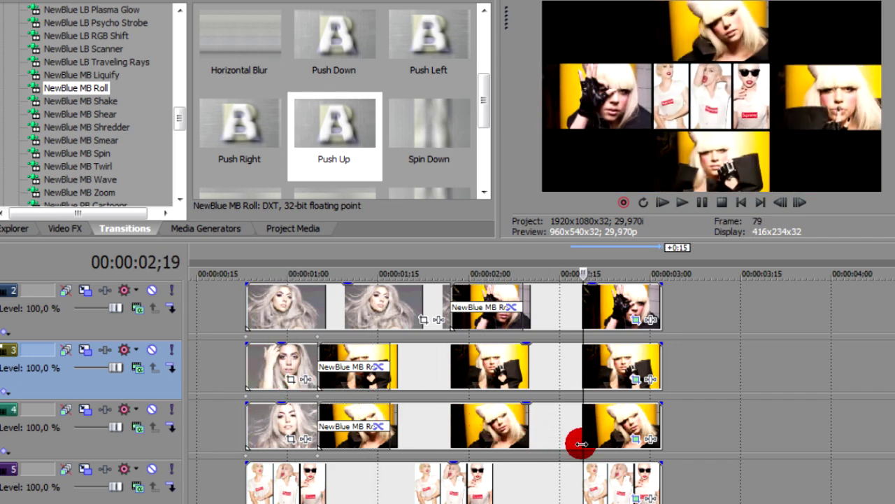
{"action": "left_click", "coordinate": [608, 484]}
{"action": "scroll", "coordinate": [565, 484], "scroll_direction": "up", "scroll_amount": 1}
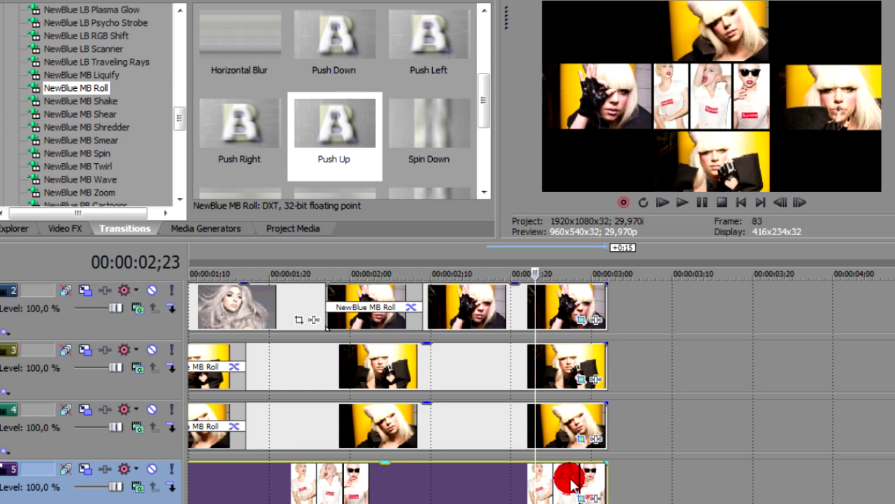
{"action": "left_click", "coordinate": [277, 229]}
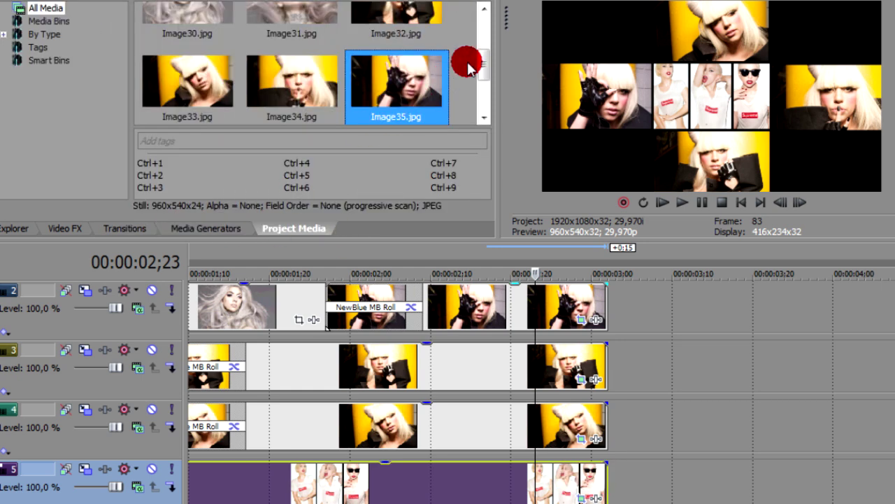
{"action": "left_click_drag", "start_coordinate": [482, 64], "coordinate": [480, 88]}
{"action": "left_click_drag", "start_coordinate": [196, 88], "coordinate": [575, 494]}
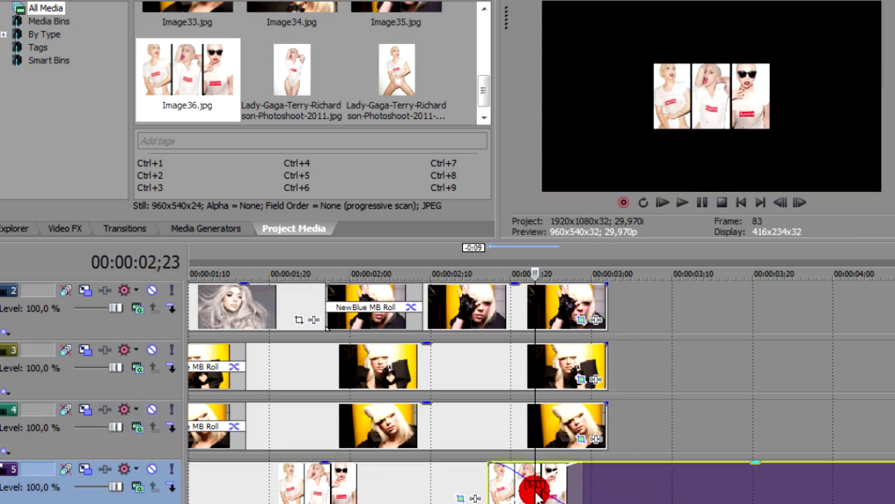
Cut off the second Image36.jpg event at about 00:00:03;15 and move its track up to the second position.
{"action": "left_click", "coordinate": [712, 492]}
{"action": "key", "text": "s"}
{"action": "left_click", "coordinate": [760, 484]}
{"action": "key", "text": "Delete"}
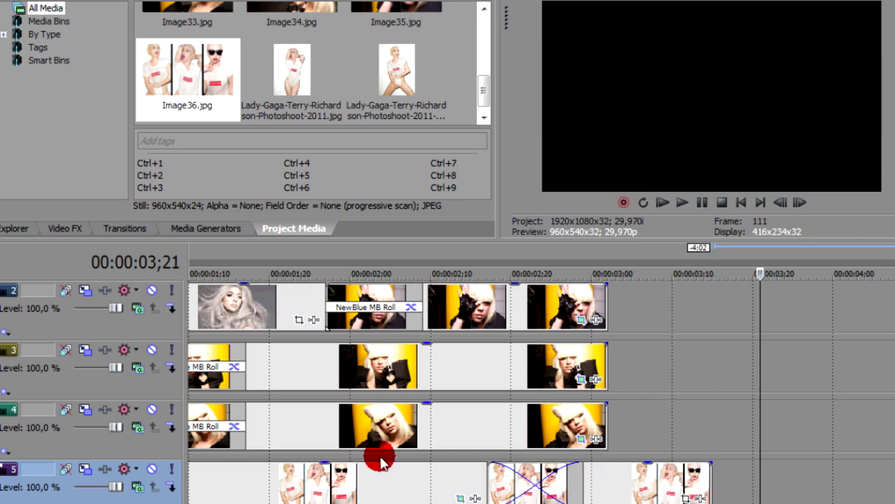
{"action": "scroll", "coordinate": [381, 461], "scroll_direction": "down", "scroll_amount": 4}
{"action": "left_click_drag", "start_coordinate": [164, 292], "coordinate": [164, 269]}
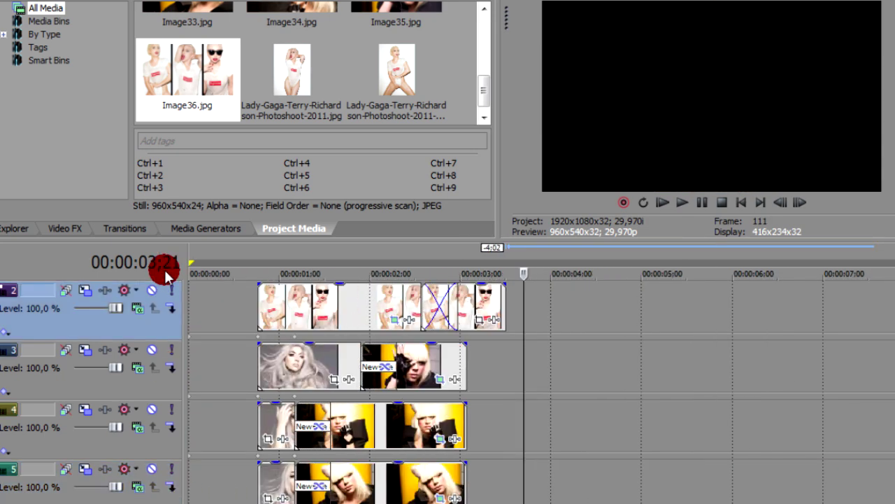
Apply the 3D Blinds Bottom to Top transition to the crossfade between the two Image36.jpg events.
{"action": "left_click", "coordinate": [467, 305]}
{"action": "scroll", "coordinate": [467, 306], "scroll_direction": "up", "scroll_amount": 4}
{"action": "left_click", "coordinate": [469, 308]}
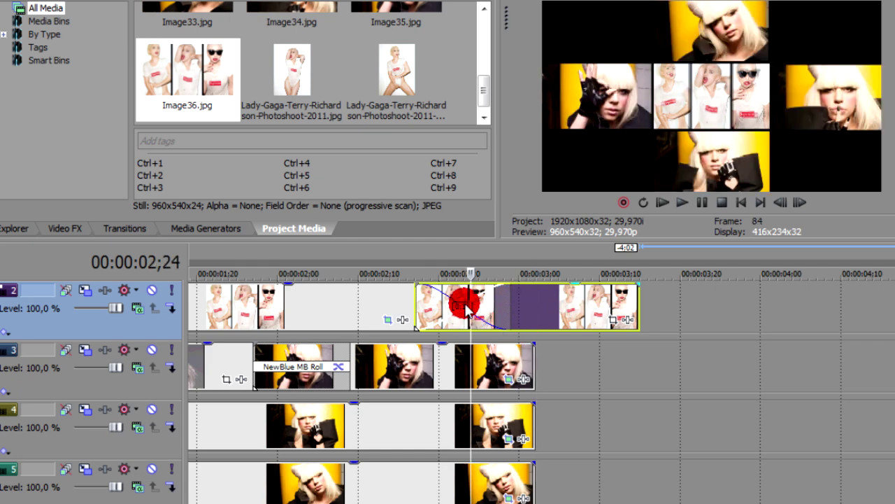
{"action": "left_click", "coordinate": [138, 232]}
{"action": "left_click_drag", "start_coordinate": [180, 110], "coordinate": [172, 28]}
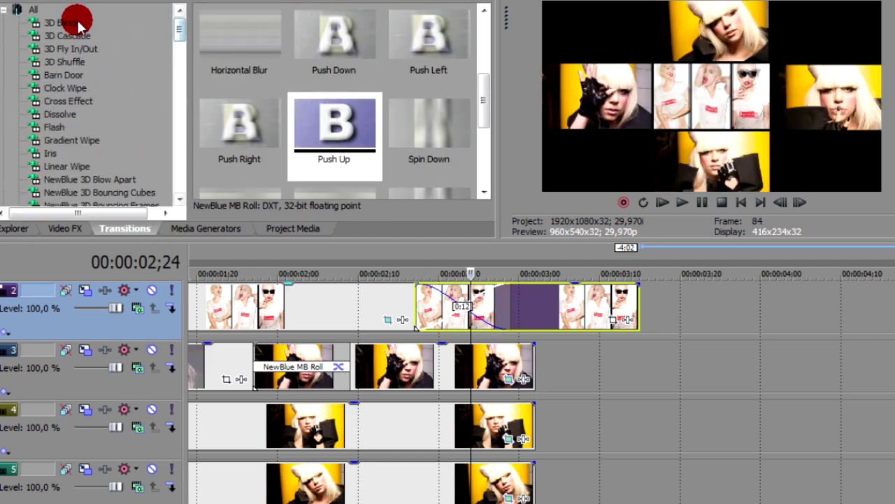
{"action": "left_click", "coordinate": [62, 22]}
{"action": "left_click", "coordinate": [315, 87]}
{"action": "left_click_drag", "start_coordinate": [315, 88], "coordinate": [441, 304]}
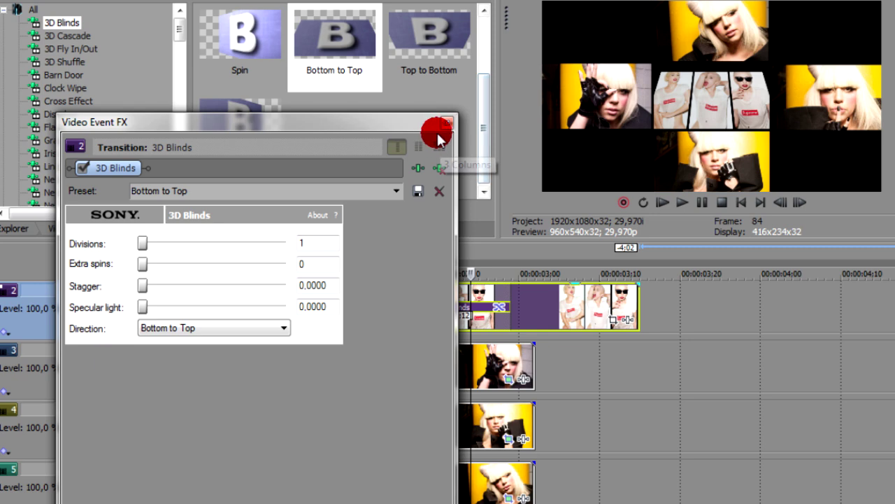
{"action": "left_click", "coordinate": [438, 134]}
Apply the default Black and White effect to the second Image36.jpg event.
{"action": "left_click", "coordinate": [537, 308]}
{"action": "left_click", "coordinate": [65, 228]}
{"action": "left_click_drag", "start_coordinate": [212, 25], "coordinate": [212, 20]}
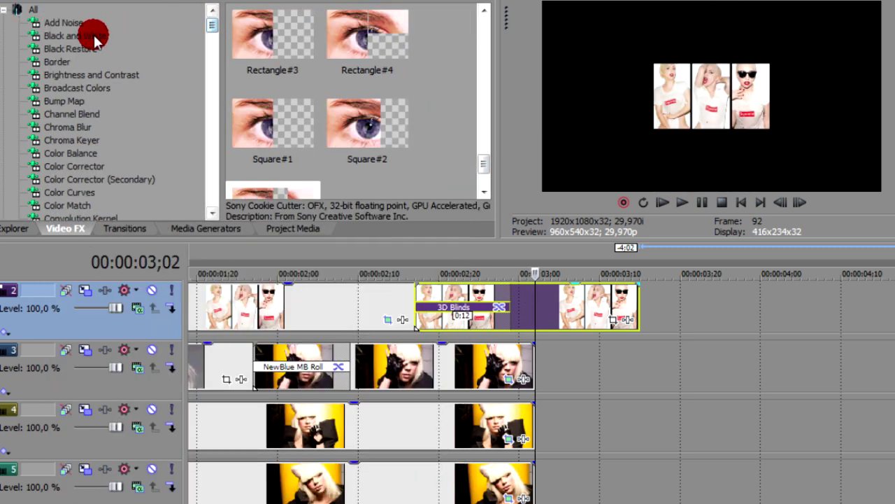
{"action": "left_click", "coordinate": [75, 36]}
{"action": "left_click_drag", "start_coordinate": [270, 44], "coordinate": [580, 296]}
{"action": "left_click", "coordinate": [448, 123]}
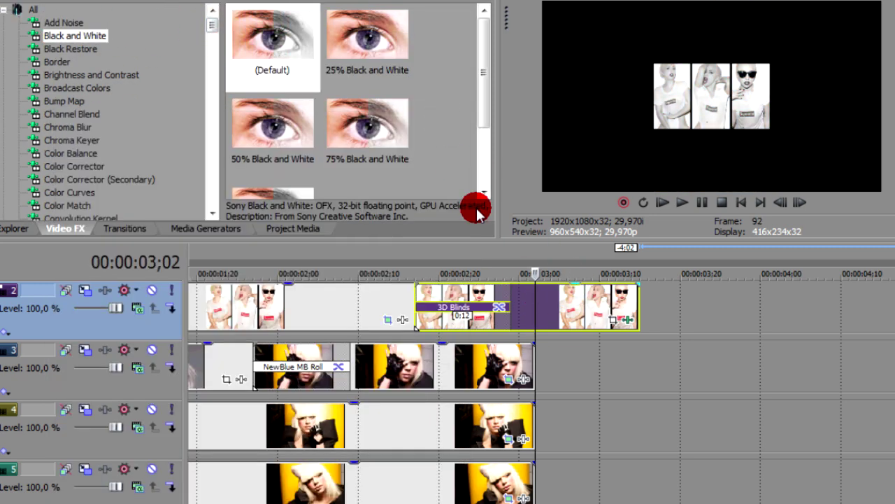
Extend the four surrounding photo events to about 00:00:03;15 and move the Image36.jpg track to the top of the track order.
{"action": "left_click_drag", "start_coordinate": [532, 359], "coordinate": [645, 378]}
{"action": "left_click_drag", "start_coordinate": [536, 425], "coordinate": [645, 427]}
{"action": "left_click_drag", "start_coordinate": [535, 480], "coordinate": [647, 490]}
{"action": "scroll", "coordinate": [894, 325], "scroll_direction": "up", "scroll_amount": 1}
{"action": "left_click_drag", "start_coordinate": [532, 309], "coordinate": [639, 315]}
{"action": "left_click_drag", "start_coordinate": [175, 357], "coordinate": [168, 297]}
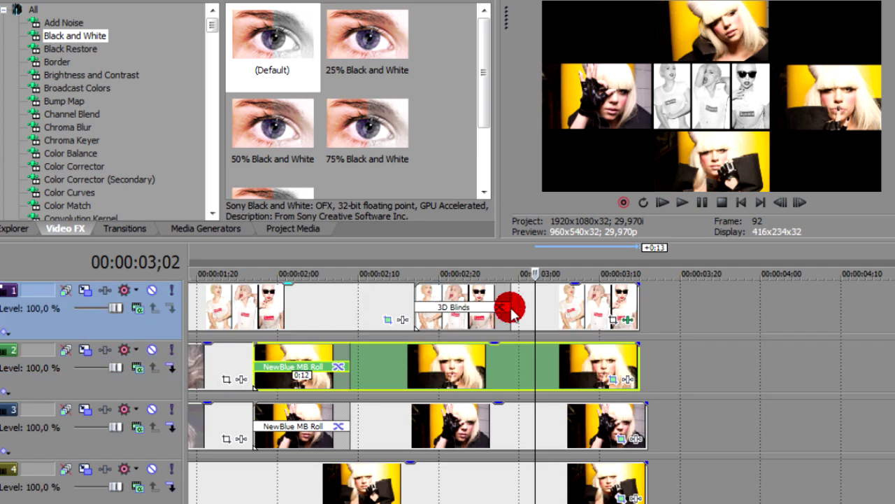
Keyframe Track 1's motion to keep its 659,20 × 370,80 size at about 00:00:02;29 and enlarge to fill the frame at 00:00:03;11.
{"action": "scroll", "coordinate": [659, 356], "scroll_direction": "down", "scroll_amount": 4}
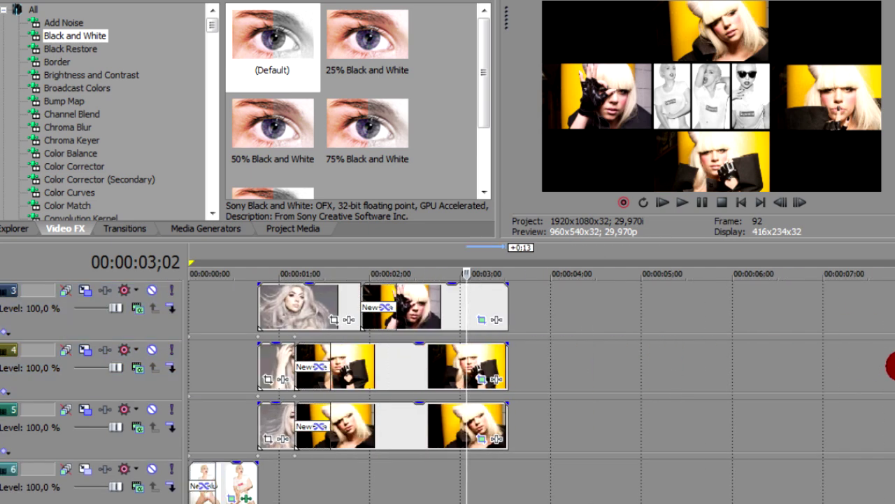
{"action": "scroll", "coordinate": [480, 297], "scroll_direction": "up", "scroll_amount": 2}
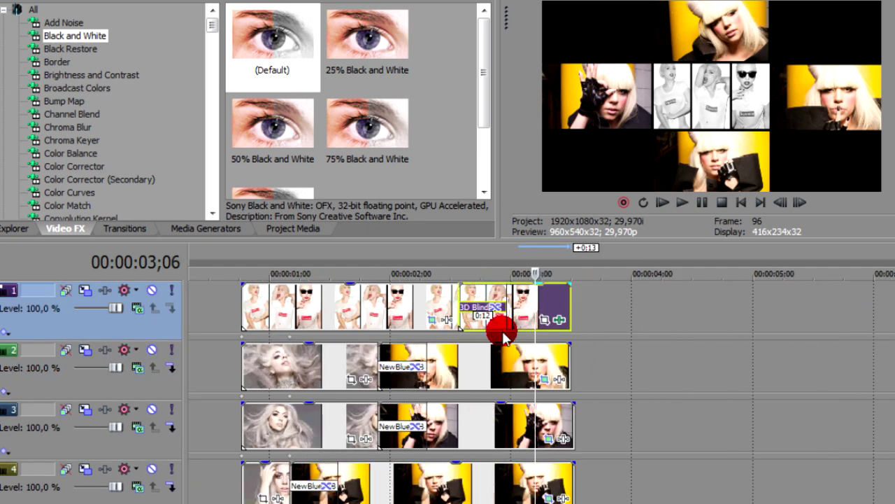
{"action": "left_click", "coordinate": [509, 357]}
{"action": "left_click", "coordinate": [108, 290]}
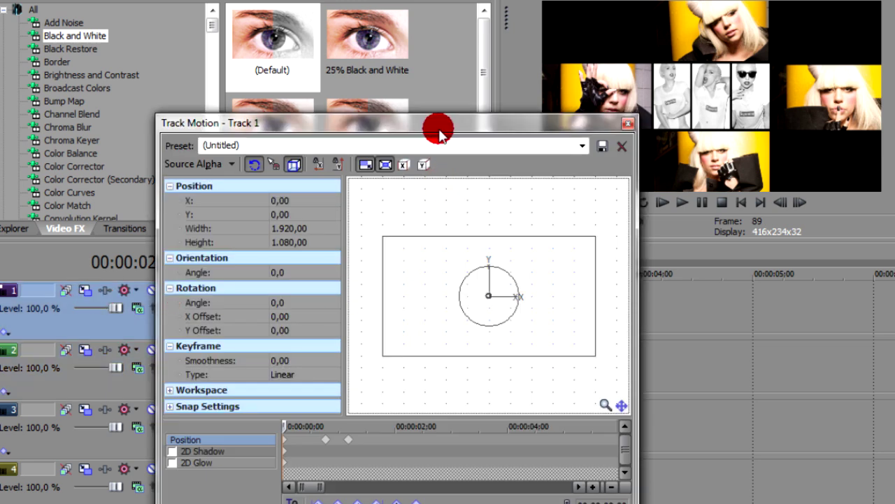
{"action": "left_click_drag", "start_coordinate": [440, 132], "coordinate": [439, 117]}
{"action": "left_click", "coordinate": [287, 491]}
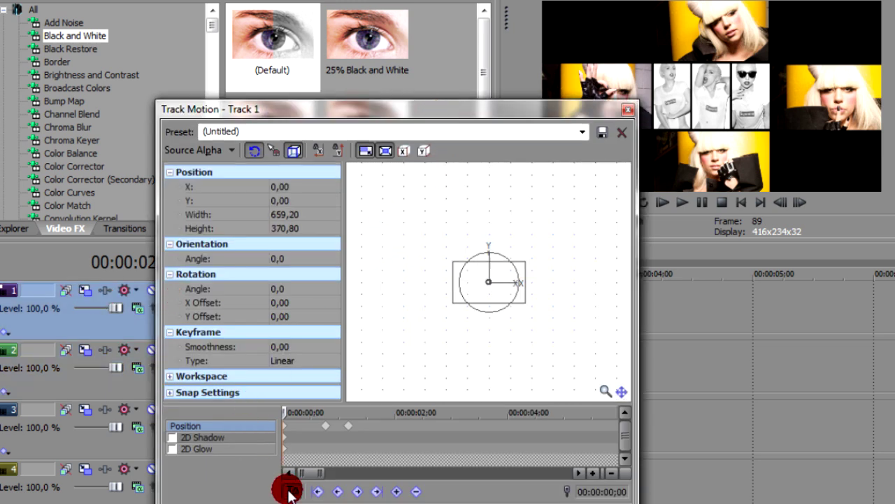
{"action": "left_click", "coordinate": [474, 425]}
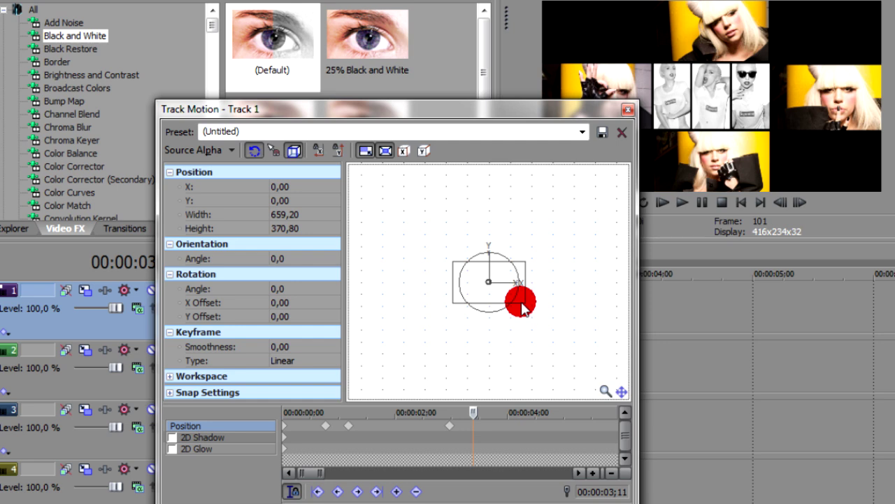
{"action": "left_click_drag", "start_coordinate": [525, 303], "coordinate": [573, 385]}
{"action": "left_click", "coordinate": [628, 109]}
Extend the last events on tracks 1 to 4 to about 00:00:03;29.
{"action": "left_click_drag", "start_coordinate": [571, 310], "coordinate": [628, 327]}
{"action": "left_click_drag", "start_coordinate": [571, 361], "coordinate": [626, 360]}
{"action": "left_click_drag", "start_coordinate": [574, 420], "coordinate": [626, 426]}
{"action": "left_click_drag", "start_coordinate": [575, 488], "coordinate": [628, 498]}
Add a 9-frame fade-out to the end of the black-and-white Image36.jpg event on track 1.
{"action": "left_click_drag", "start_coordinate": [225, 305], "coordinate": [593, 403]}
{"action": "left_click_drag", "start_coordinate": [628, 286], "coordinate": [595, 283]}
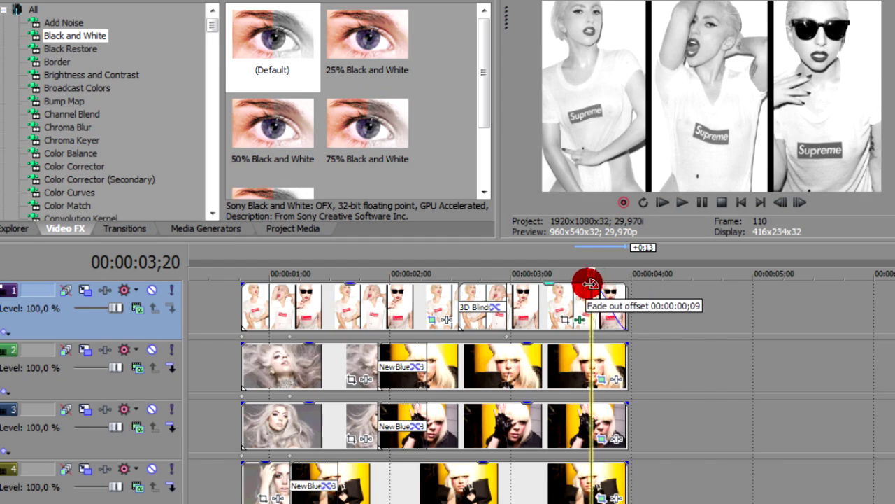